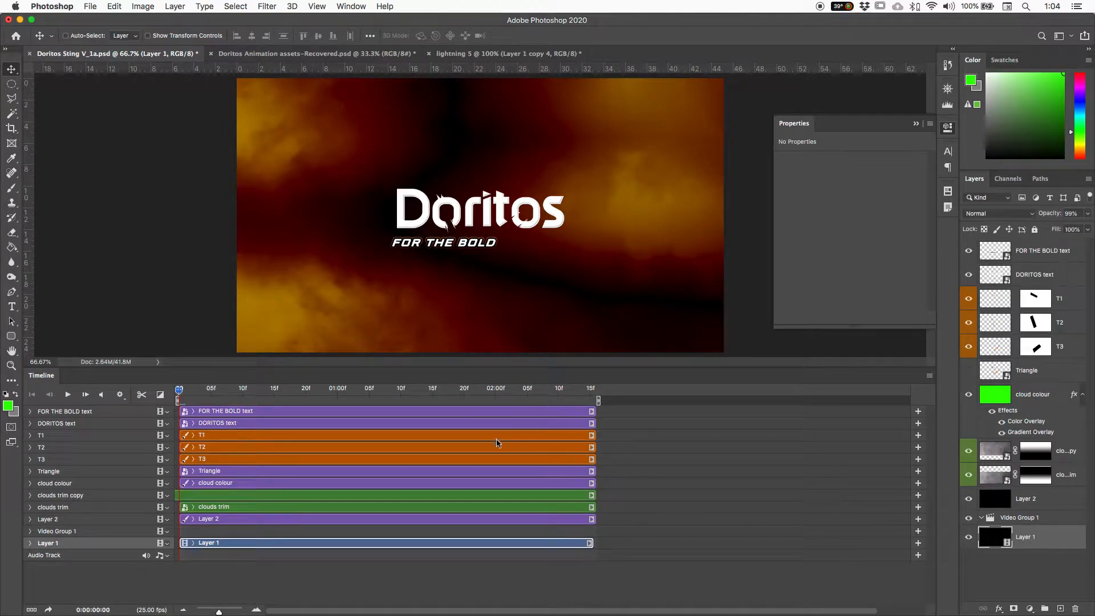
- Hide the cloud colour, both clouds and Layer 2 layers to view the Layer 1 reference video at 0:00:01:07
drag(358, 388, 381, 389)
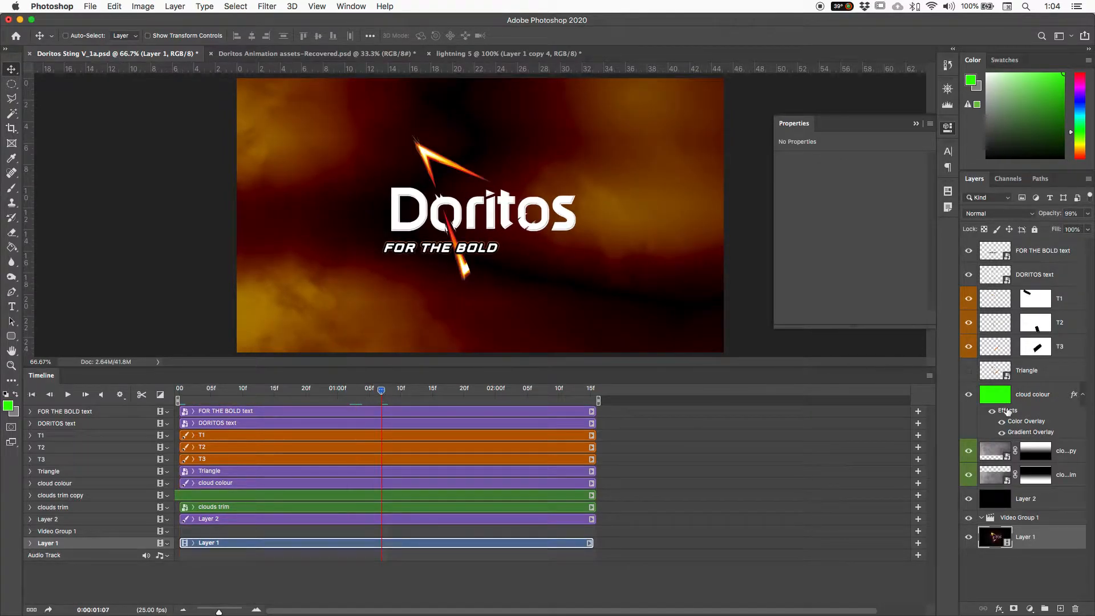
click(970, 397)
click(968, 452)
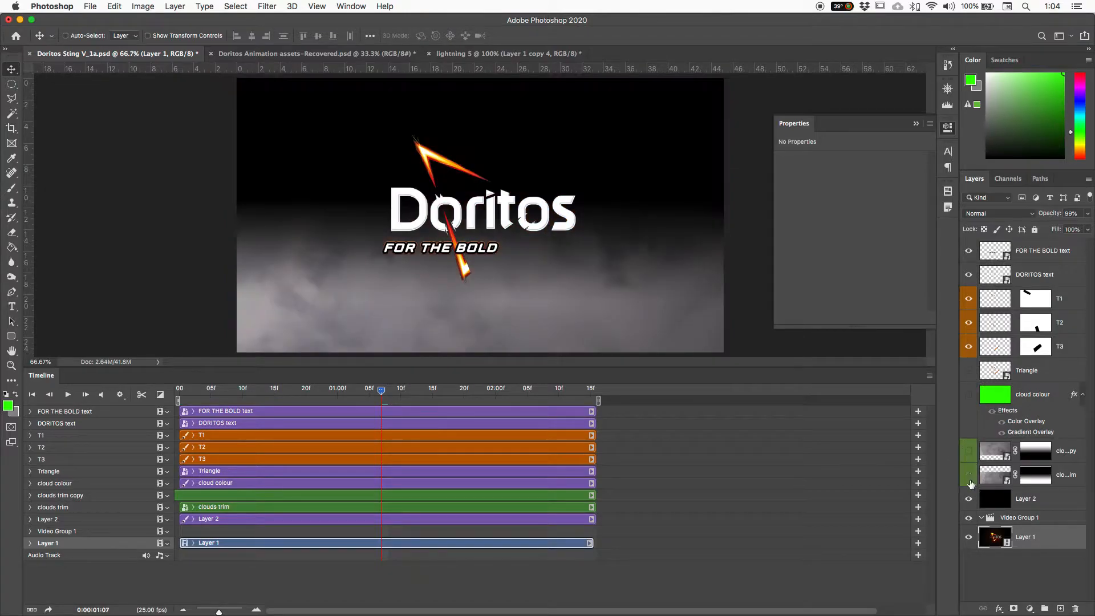
click(968, 475)
click(968, 499)
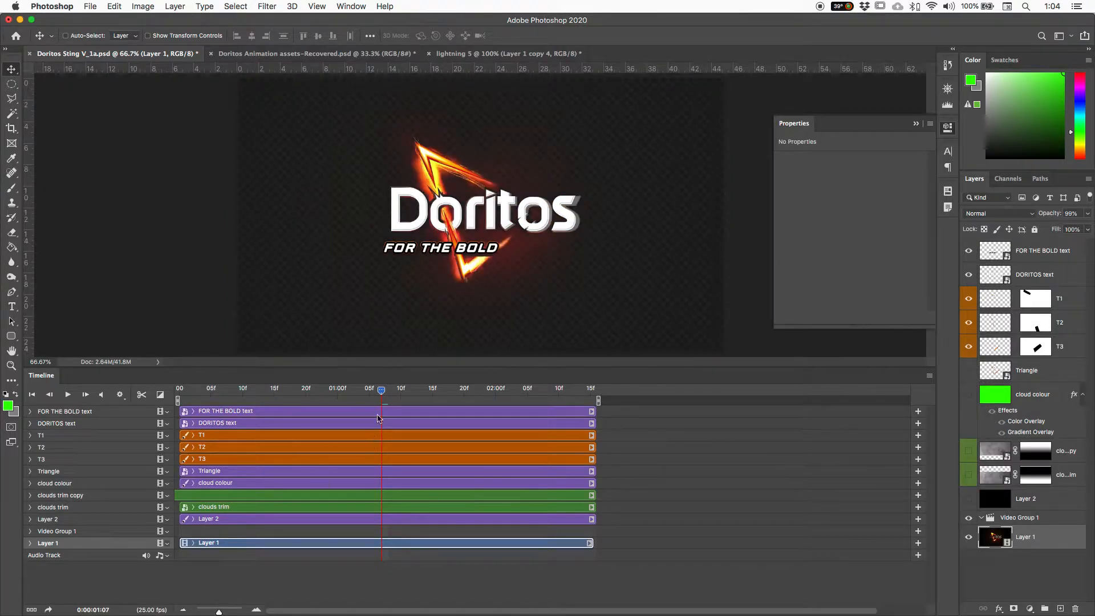
- Set Layer 1's opacity to 100% and return the playhead to the start of the timeline
drag(1049, 214, 1087, 214)
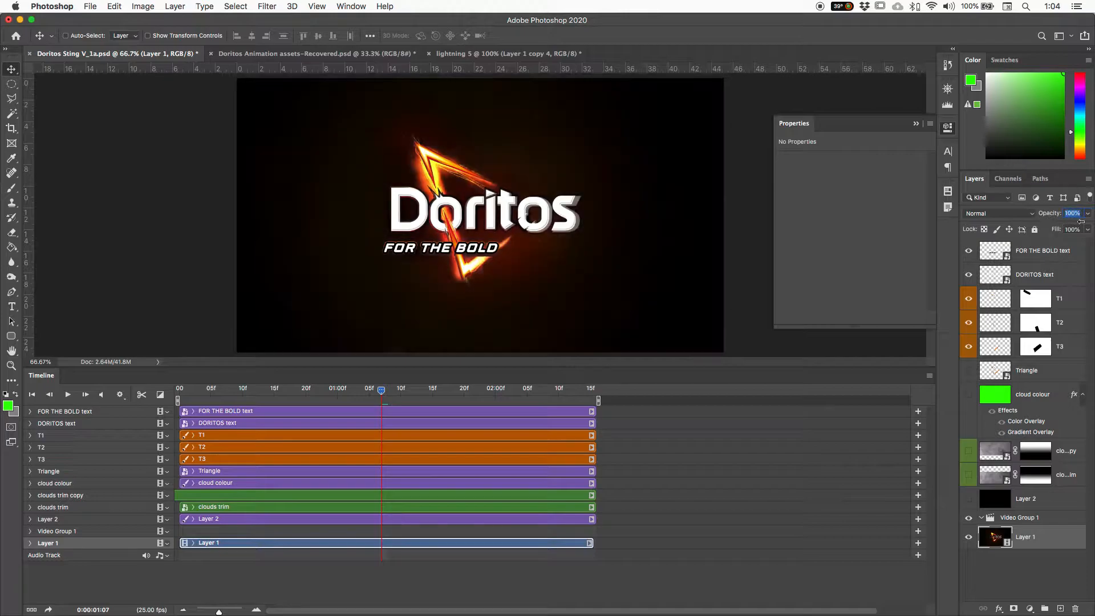
drag(416, 406, 149, 403)
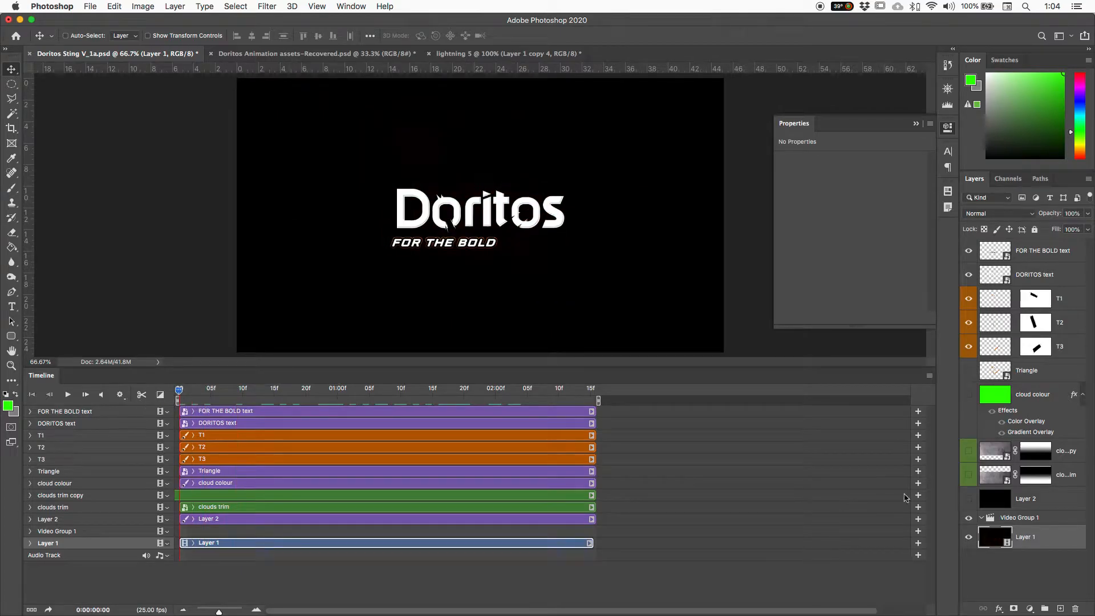
- Show Layer 2, both clouds layers and the cloud colour layer again, and move Layer 1 to the top of the layer stack
click(968, 452)
click(969, 475)
click(968, 498)
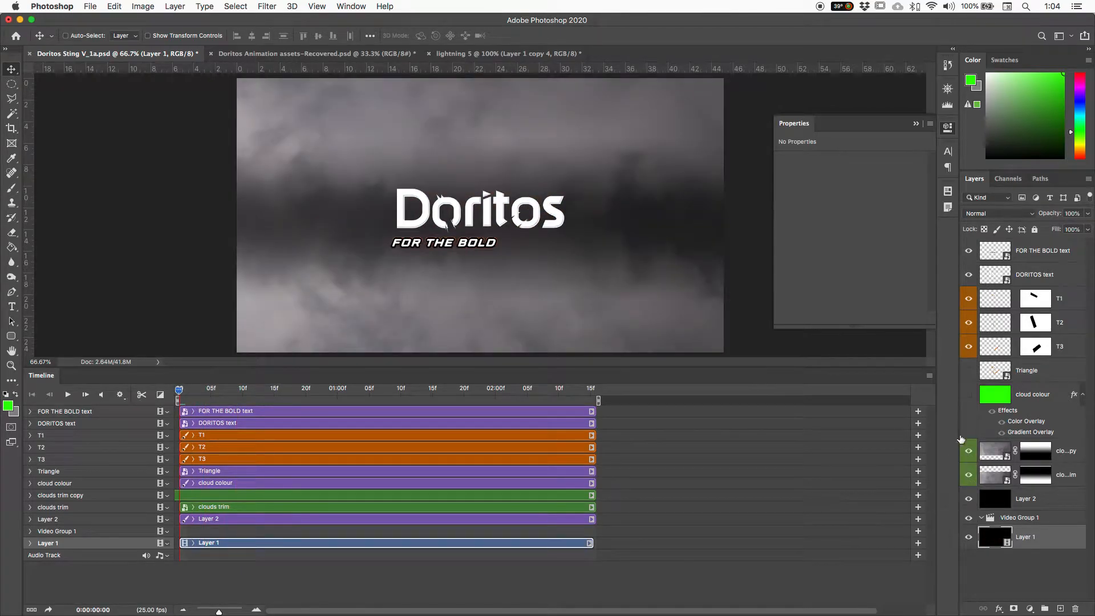
click(969, 395)
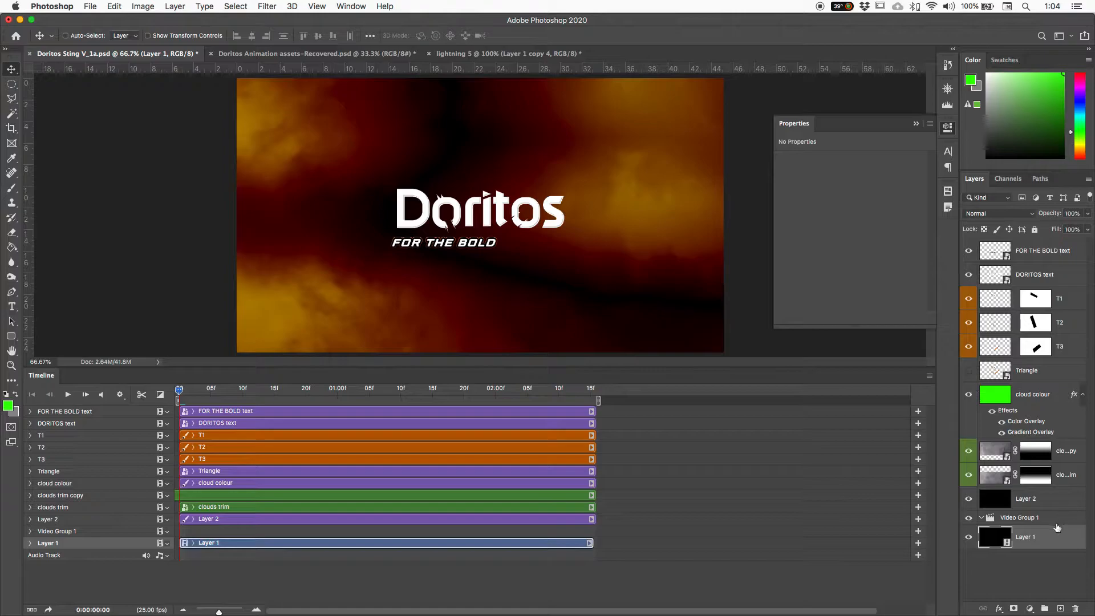
drag(1052, 540, 1023, 244)
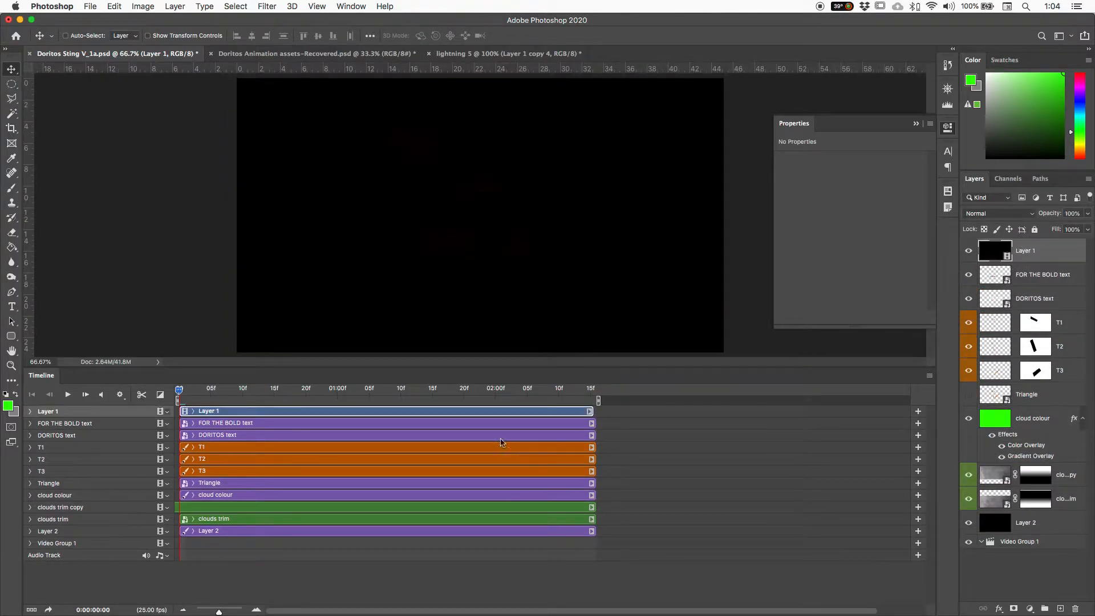
- Compare the Layer 1 reference video with the composition by scrubbing to 0:00:01:17 and back to 0:00:00:05 and toggling its visibility
mouse_move(232, 396)
mouse_down()
mouse_move(216, 393)
mouse_move(479, 393)
mouse_move(309, 400)
mouse_move(445, 394)
mouse_up()
drag(1044, 218, 1094, 215)
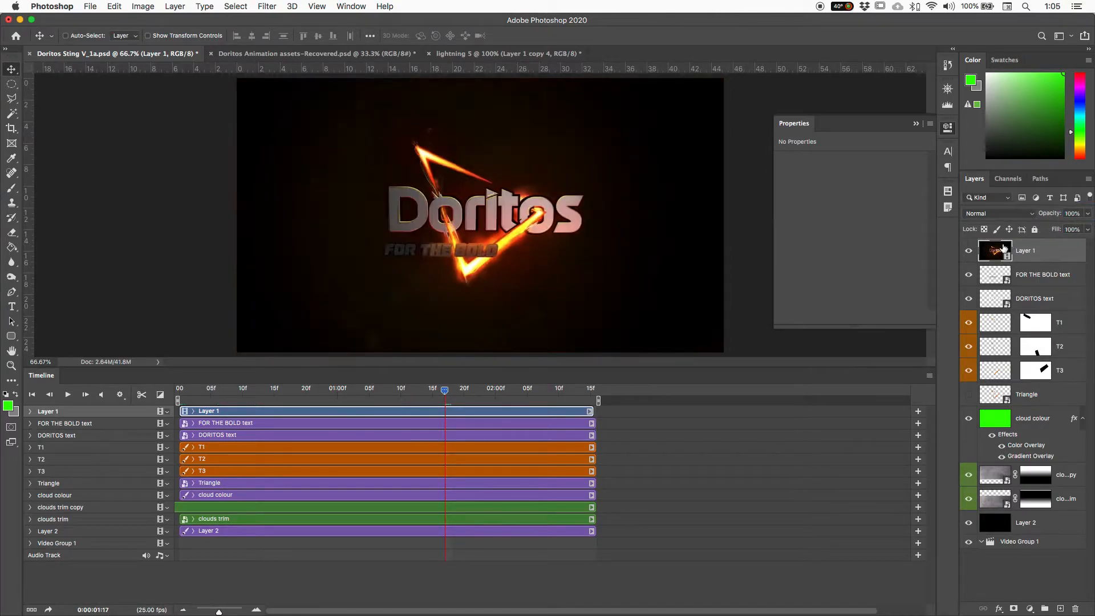
drag(446, 394, 211, 406)
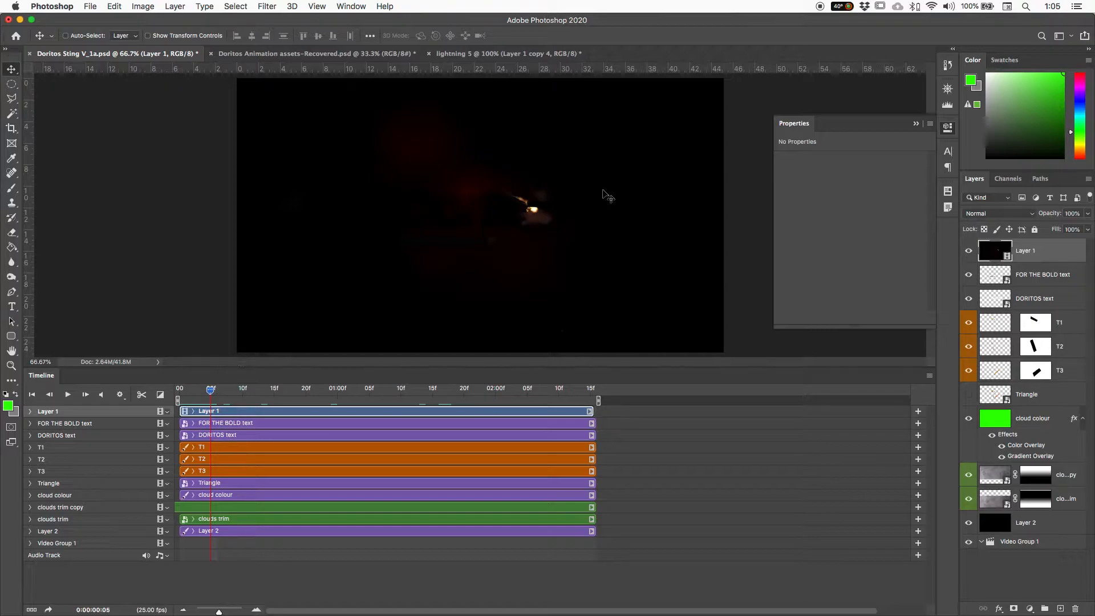
mouse_move(211, 390)
mouse_down()
mouse_move(438, 392)
mouse_move(211, 400)
mouse_up()
click(974, 252)
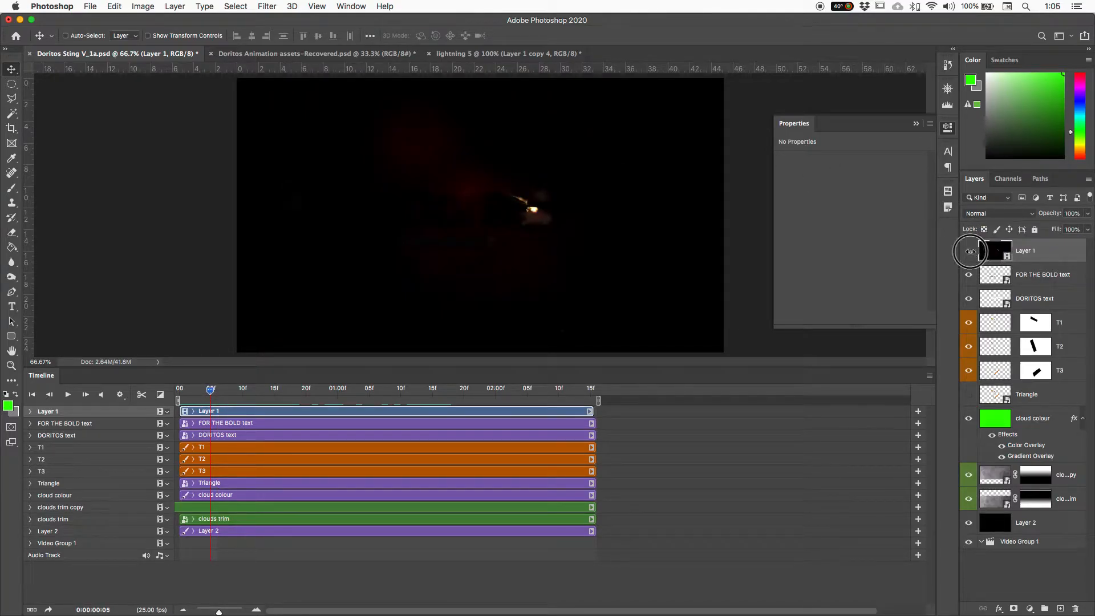
click(973, 253)
click(974, 252)
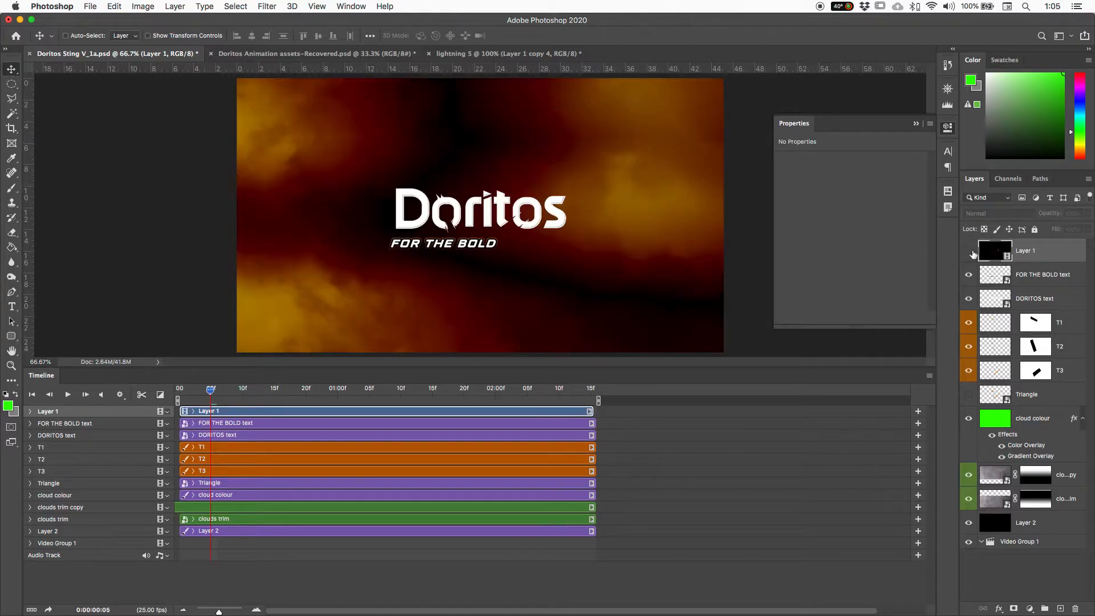
click(974, 253)
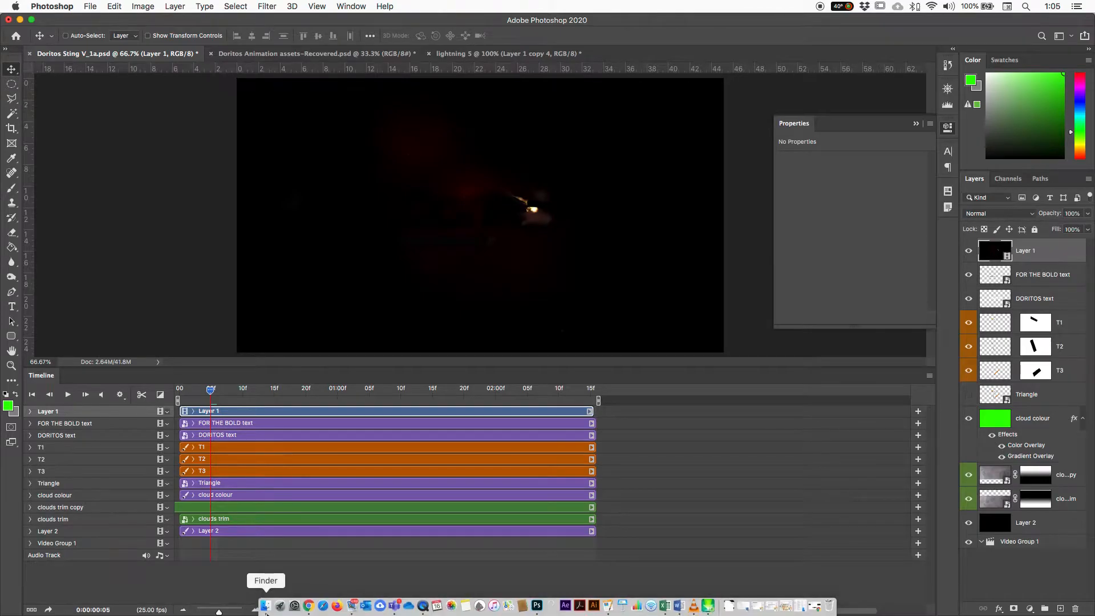
- Switch to Finder and preview sparks reduced copy.mp4 in the Assets particles folder on the Desktop
click(269, 599)
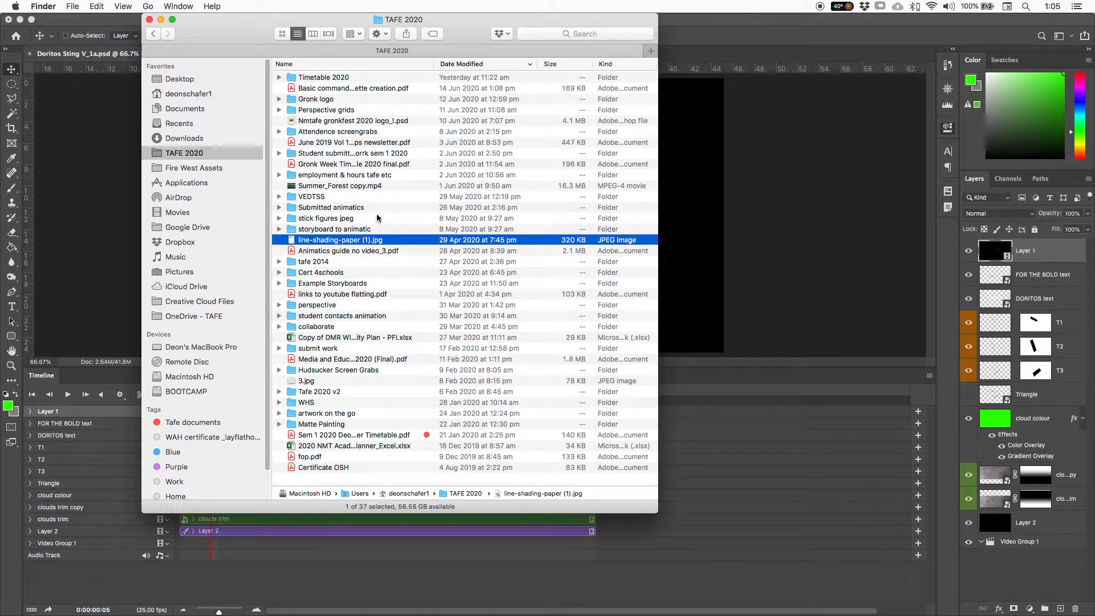
click(183, 80)
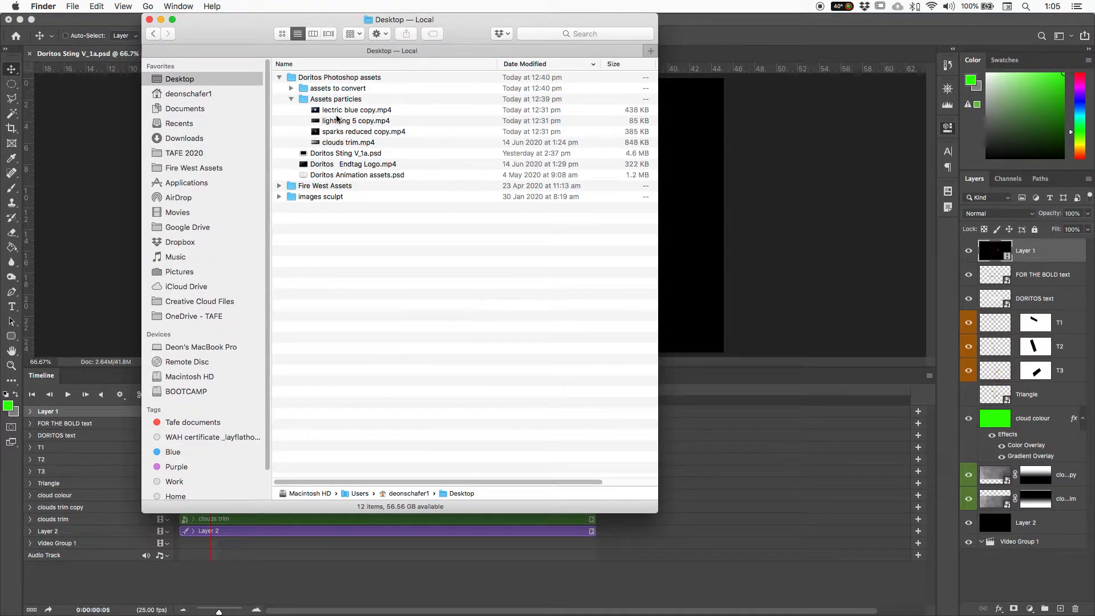
click(338, 133)
key(space)
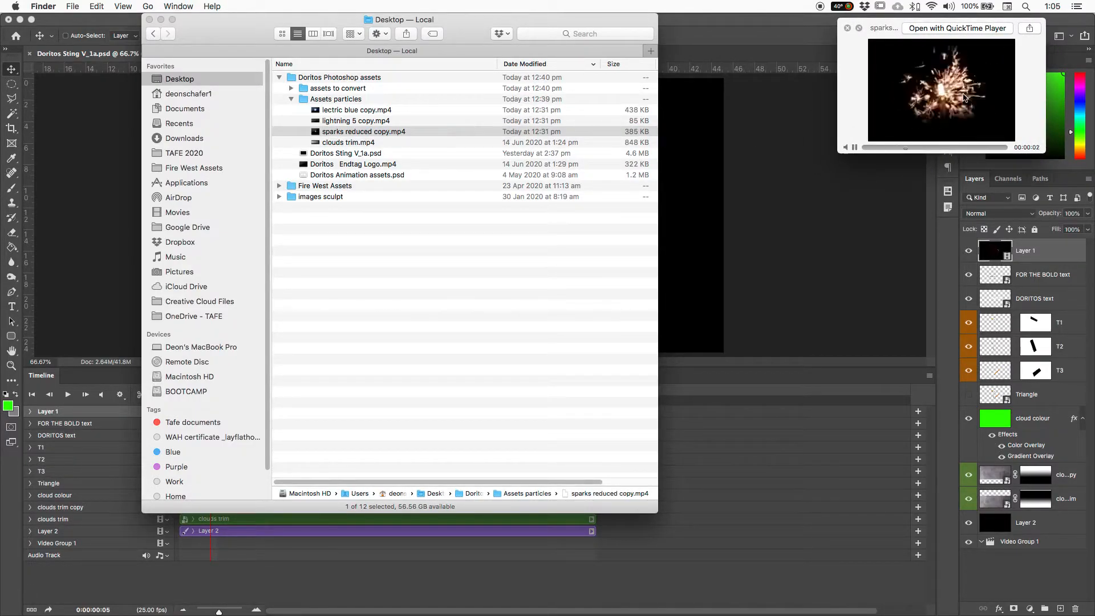
key(space)
- Place sparks reduced copy.mp4 into the Doritos Sting document in Photoshop and align its clip with the start of the timeline
drag(348, 132, 674, 176)
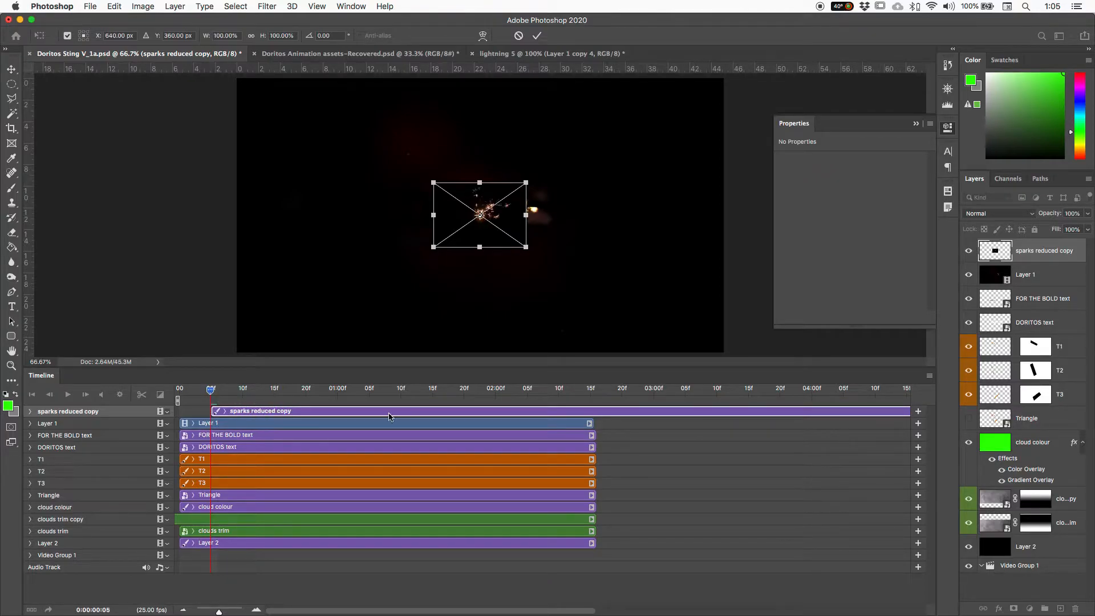
key(Return)
drag(386, 415, 348, 415)
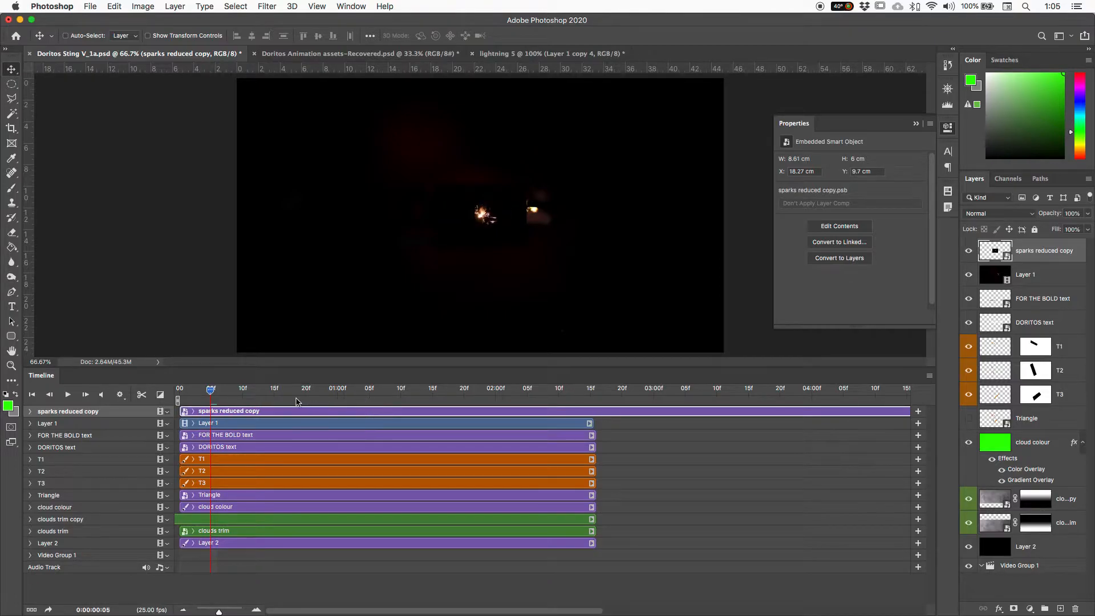
- Fit the whole sparks clip in the timeline and scrub through its frames, returning to the start
mouse_move(224, 395)
mouse_down()
mouse_move(422, 389)
mouse_move(180, 400)
mouse_move(211, 390)
mouse_up()
click(183, 611)
click(183, 611)
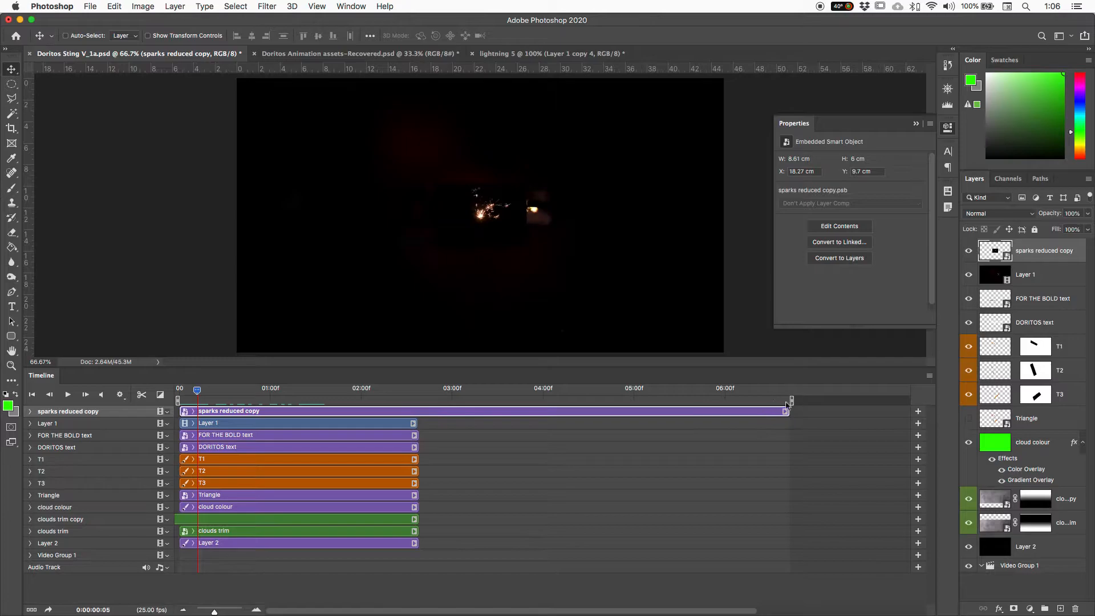
drag(305, 397, 202, 429)
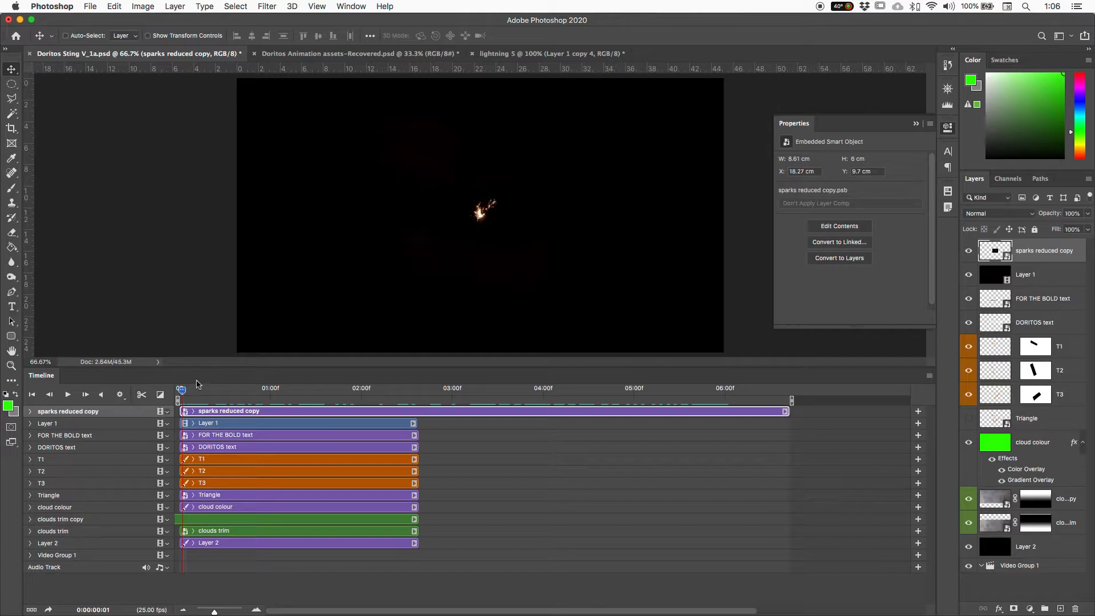
drag(182, 394, 172, 398)
- Hide Layer 1 and move the sparks footage onto the triangle's upper-left tip, to about X 12.87 cm, Y 3.24 cm, at 0:00:00:20
click(969, 275)
drag(188, 401, 135, 396)
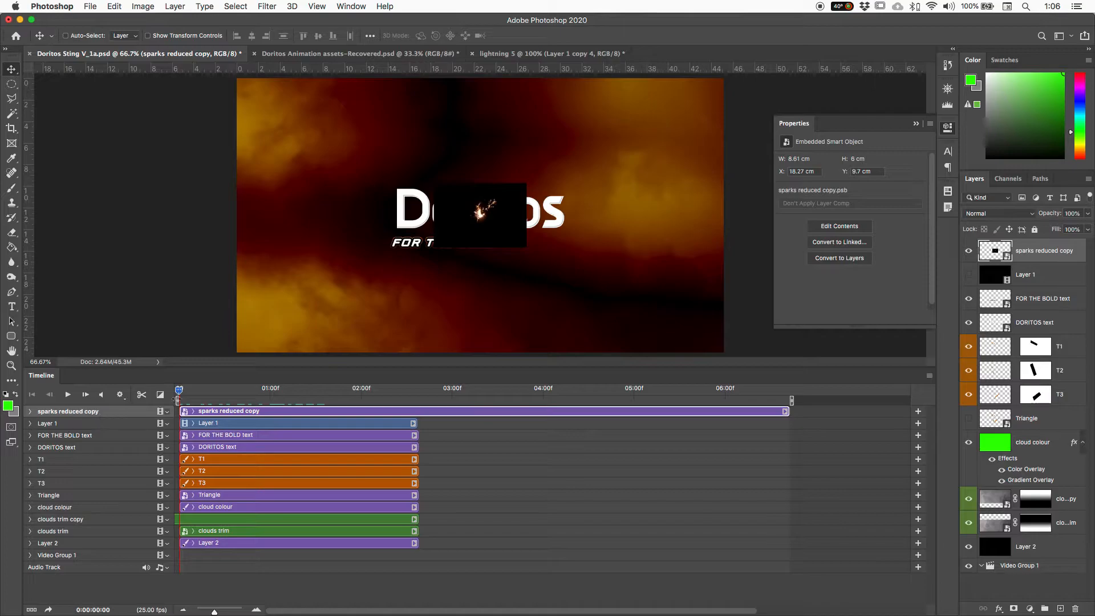
click(252, 390)
drag(477, 219, 418, 149)
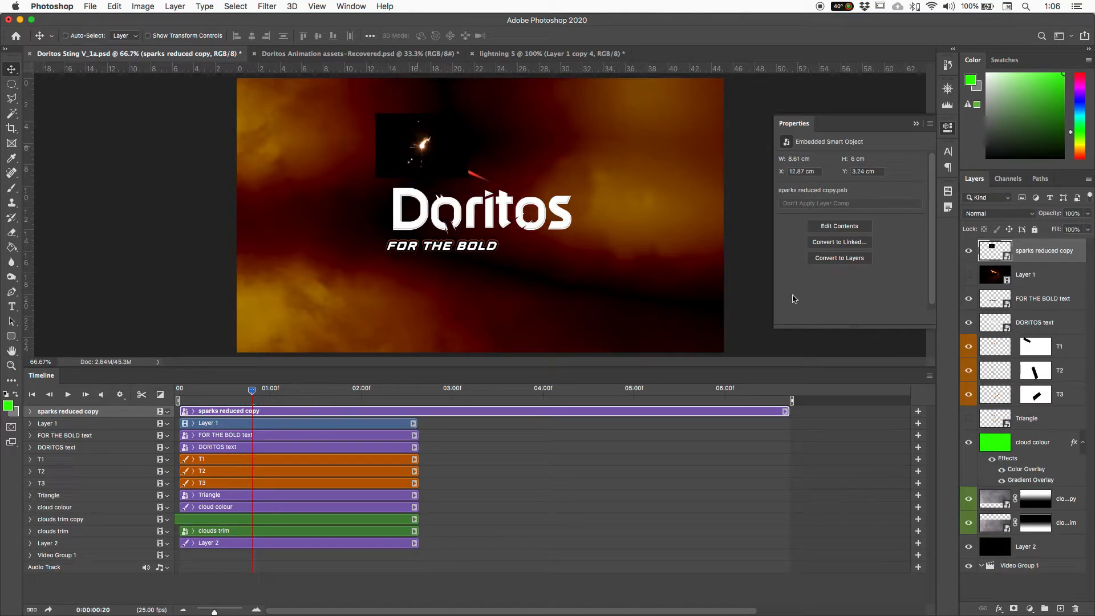
- Set the sparks layer's blend mode to Screen with the playhead at 0:00:01:00 to remove its black background
key(super+equal)
drag(588, 258, 629, 320)
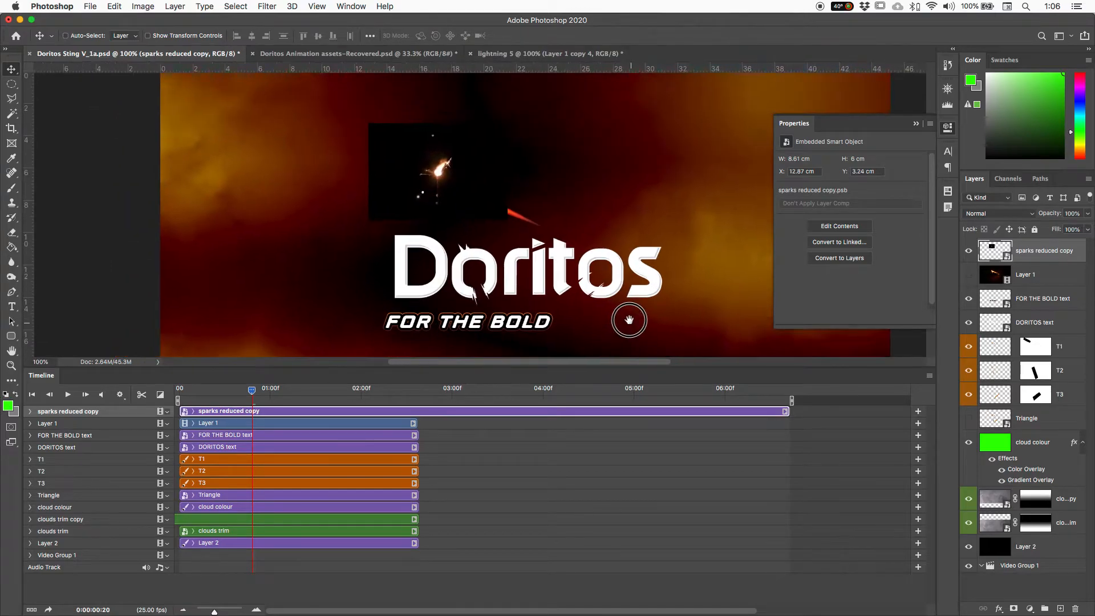
mouse_move(274, 393)
mouse_down()
mouse_move(293, 389)
mouse_move(268, 395)
mouse_up()
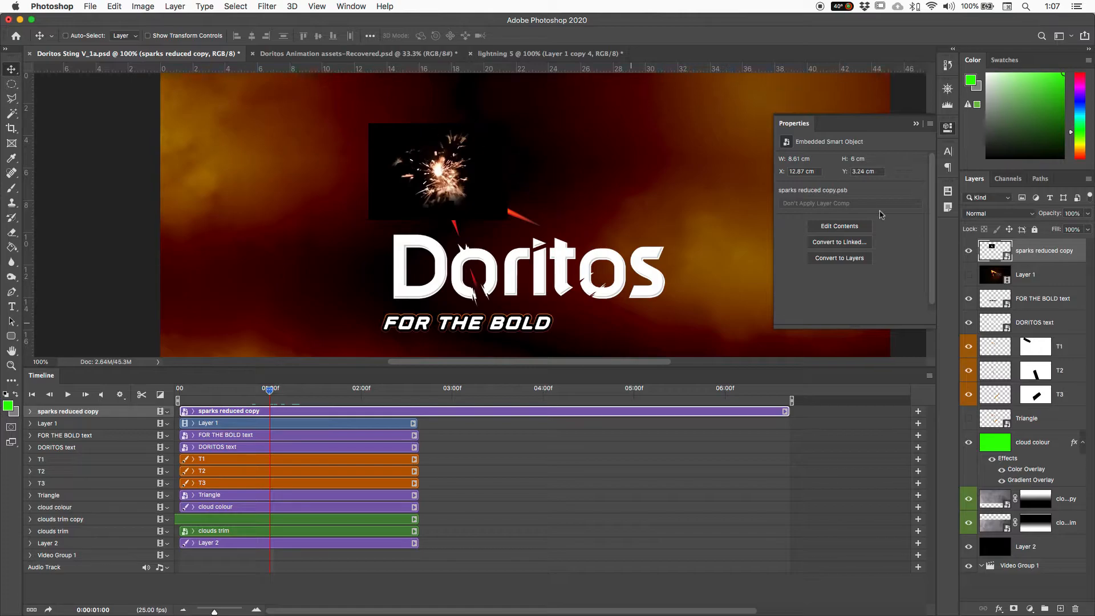
click(916, 125)
click(986, 218)
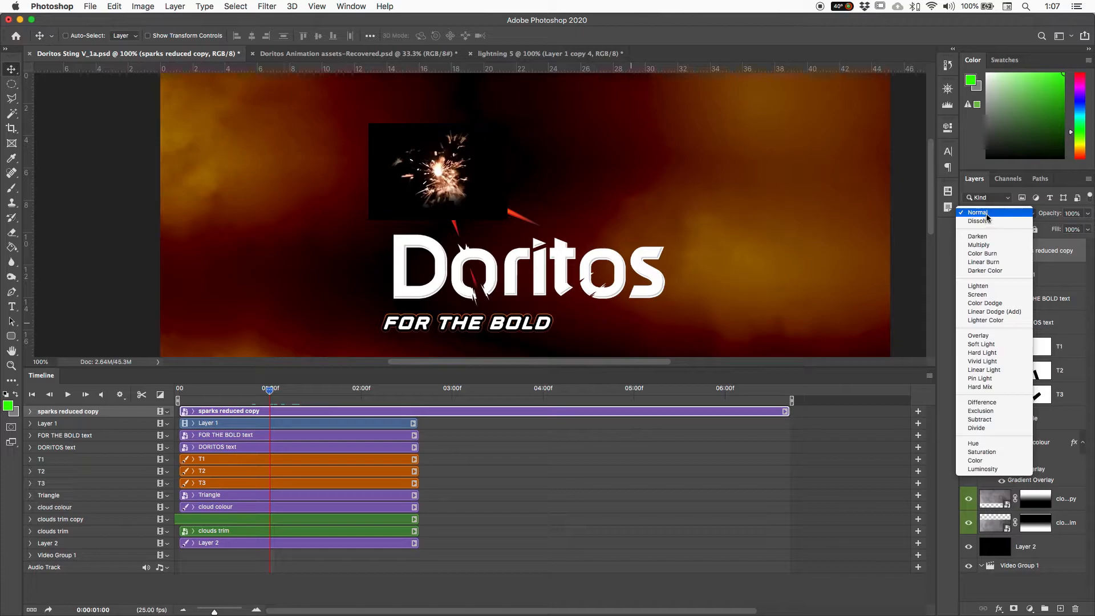
click(986, 215)
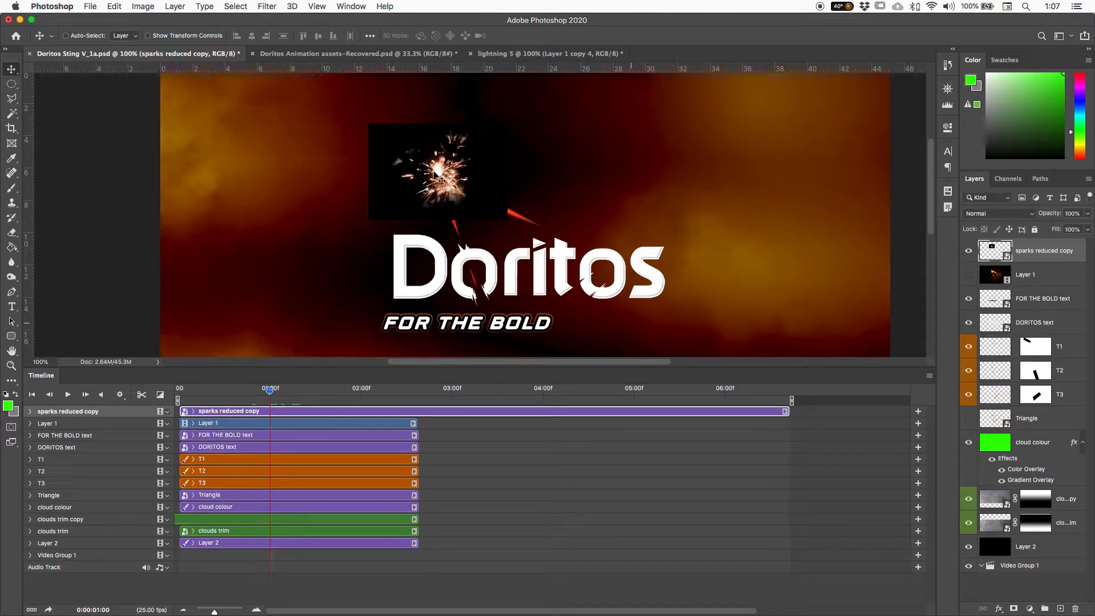
click(985, 214)
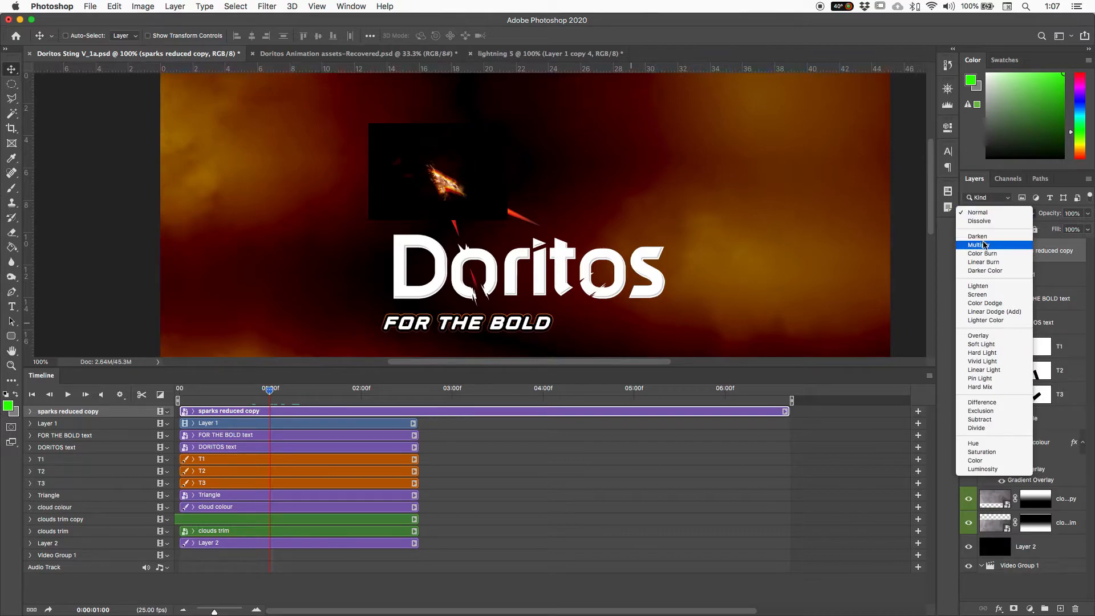
click(978, 296)
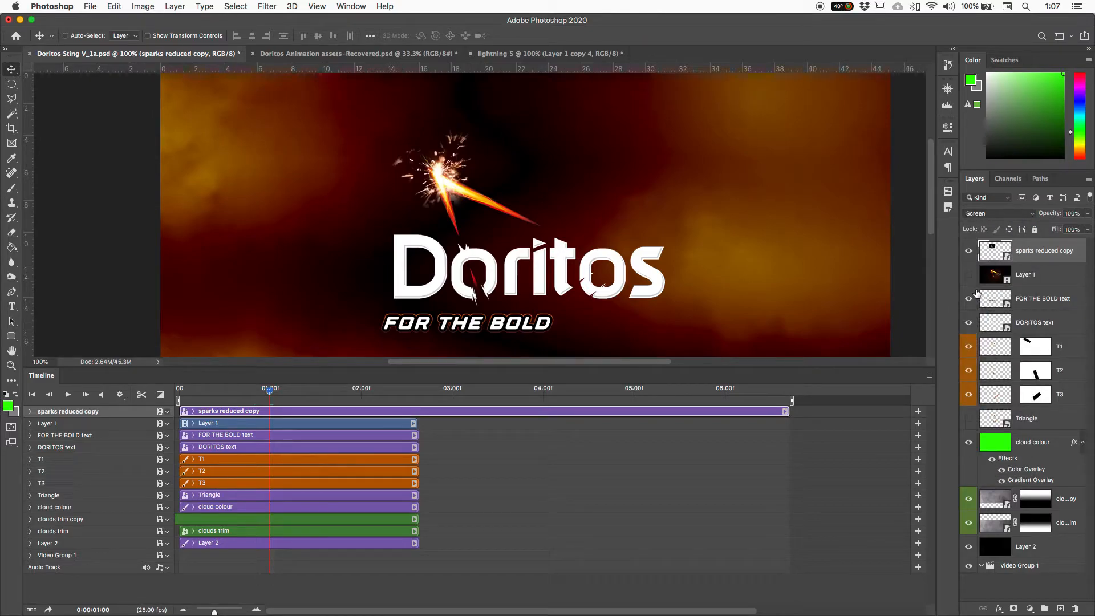
- Scale the sparks layer to about 151% at 0:00:00:23, keeping the burst on the triangle's tip
mouse_move(280, 397)
mouse_down()
mouse_move(306, 396)
mouse_move(243, 402)
mouse_move(266, 401)
mouse_up()
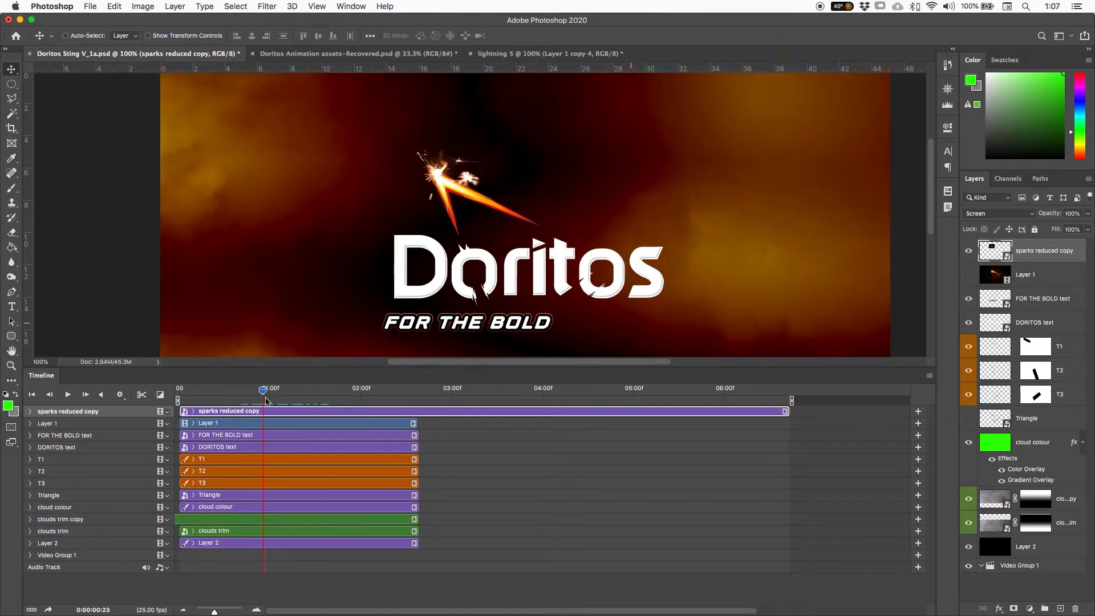
key(super+minus)
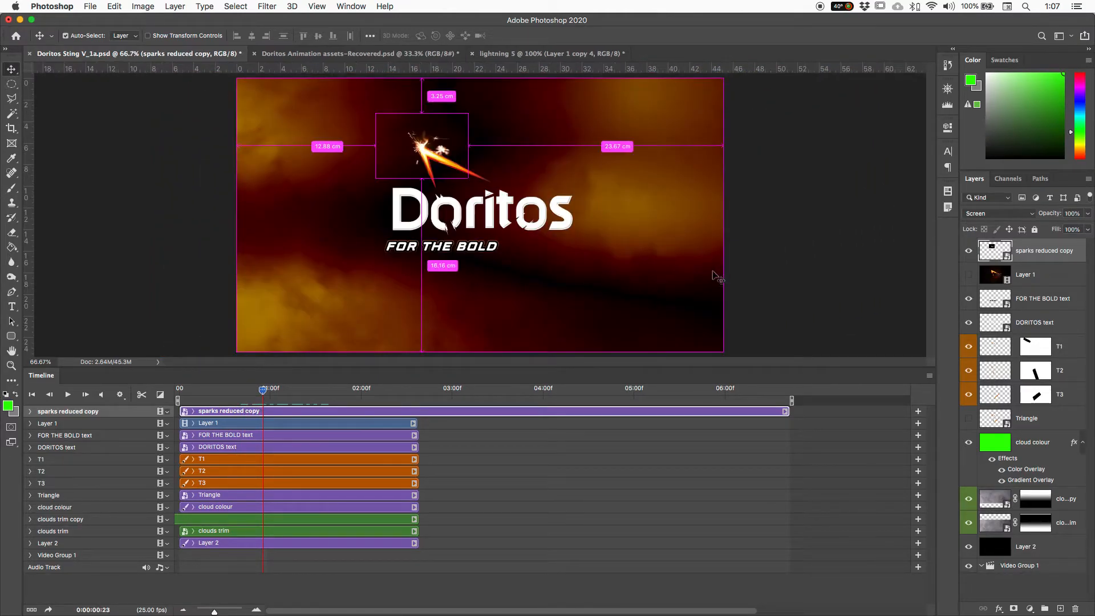
key(super+t)
drag(470, 180, 456, 163)
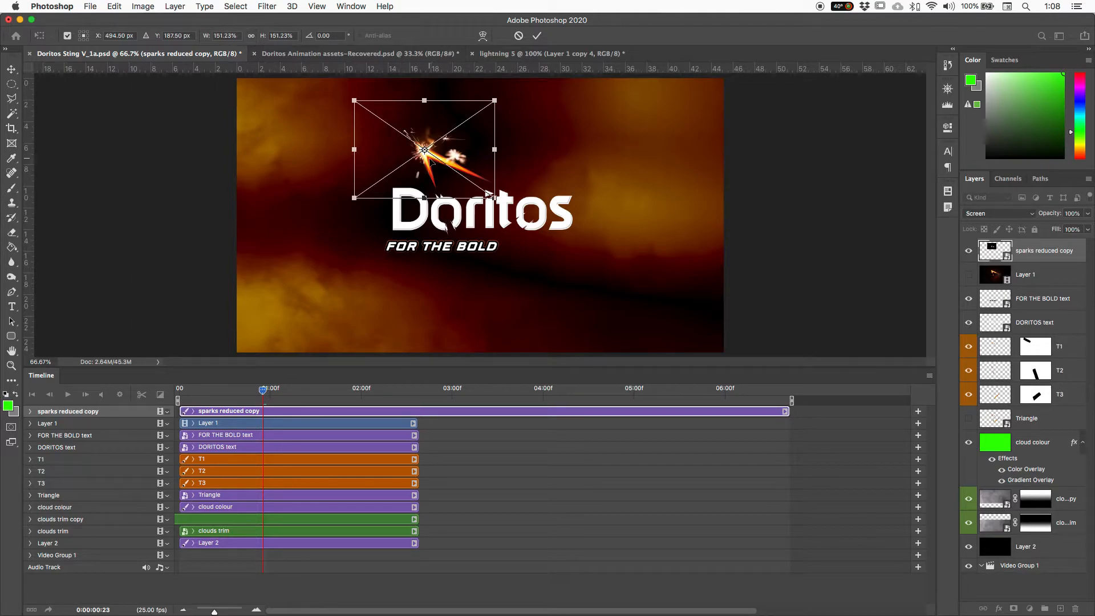
click(537, 36)
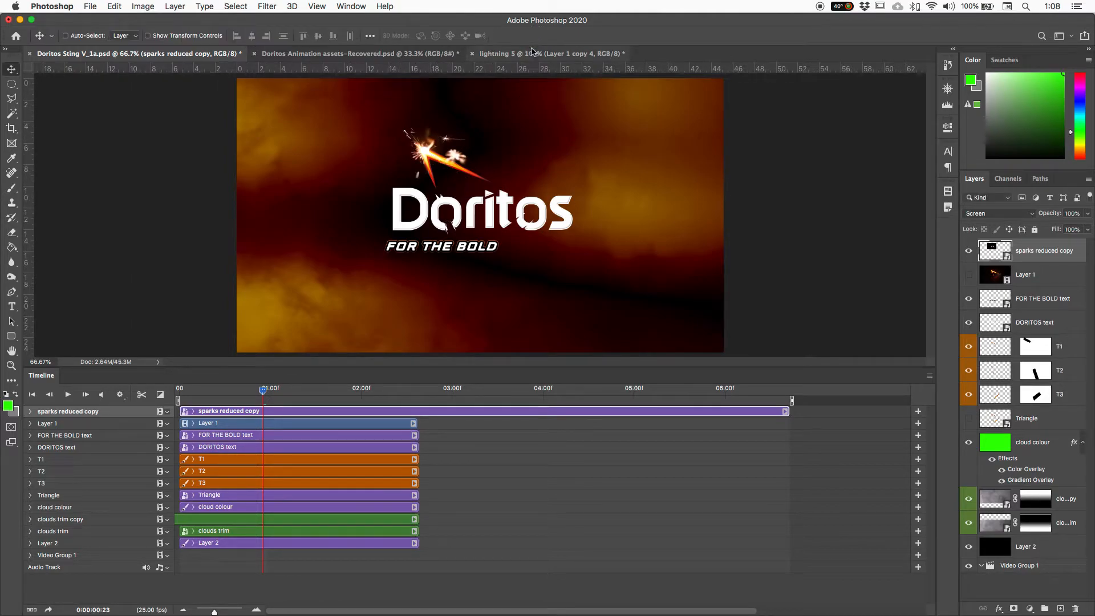
- Return the playhead to the start and trim the end of the sparks clip to match the other layers' clips
click(267, 392)
drag(266, 392, 169, 400)
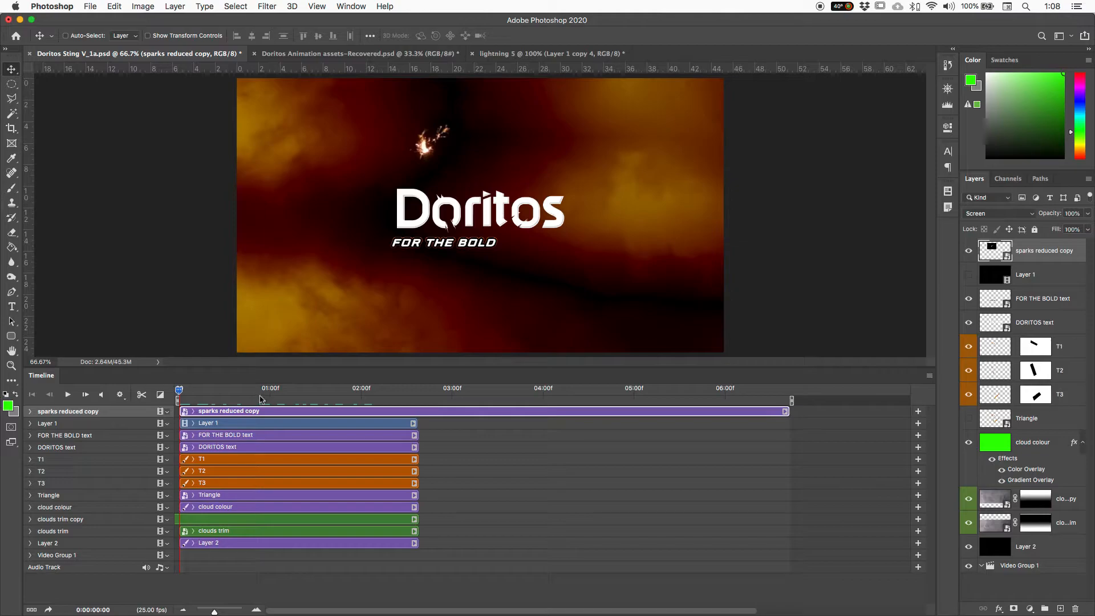
drag(787, 413, 416, 418)
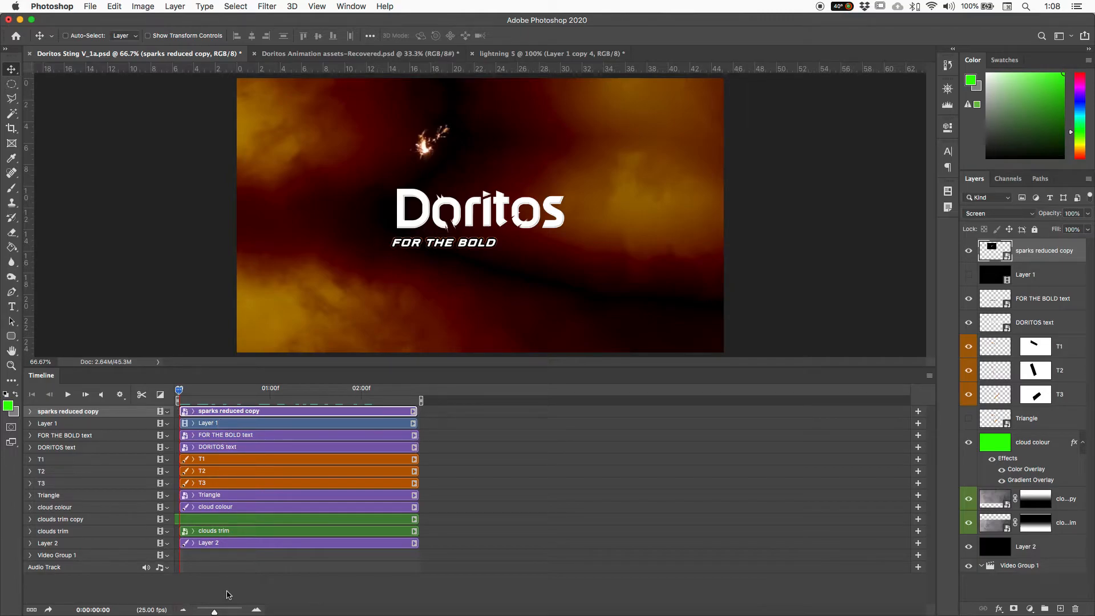
click(256, 610)
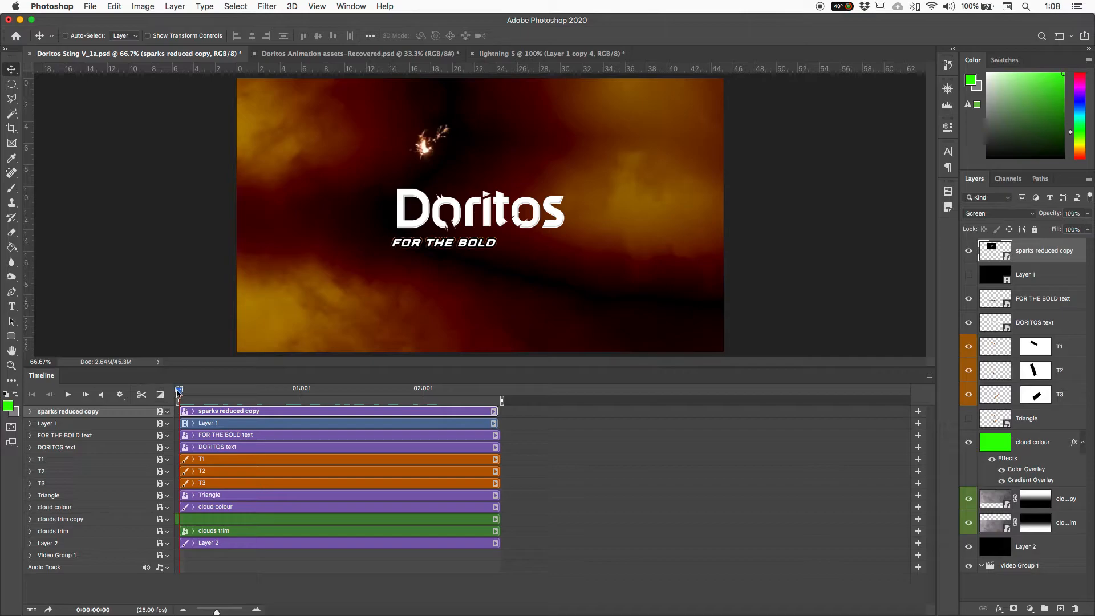
- At 0:00:00:05, move the sparks onto the glow in Layer 1's reference footage and enable Transform keyframing for the sparks layer
drag(181, 392, 205, 392)
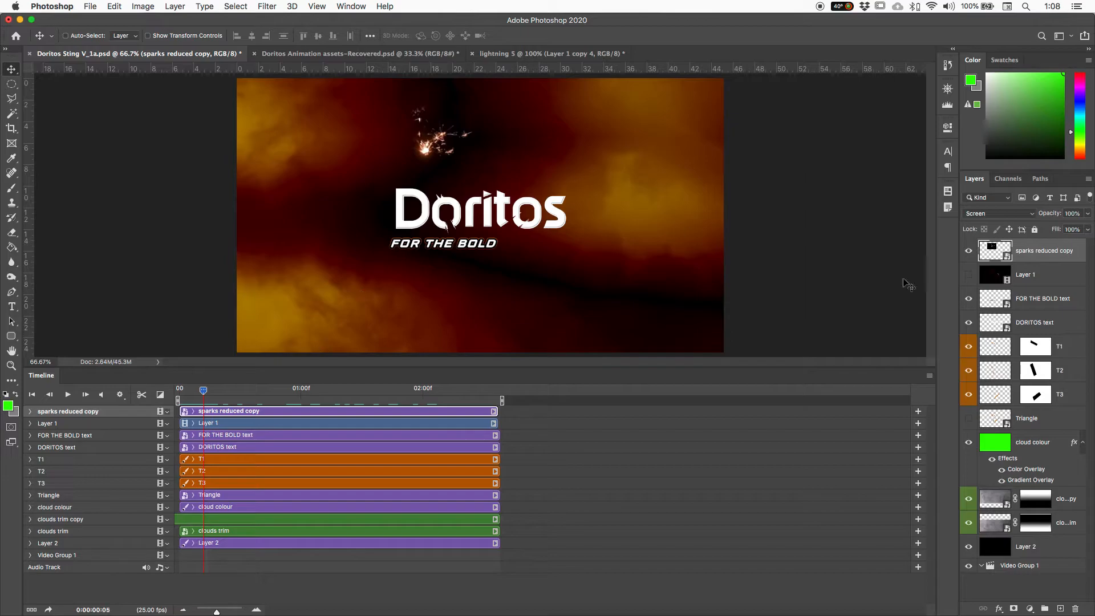
click(969, 276)
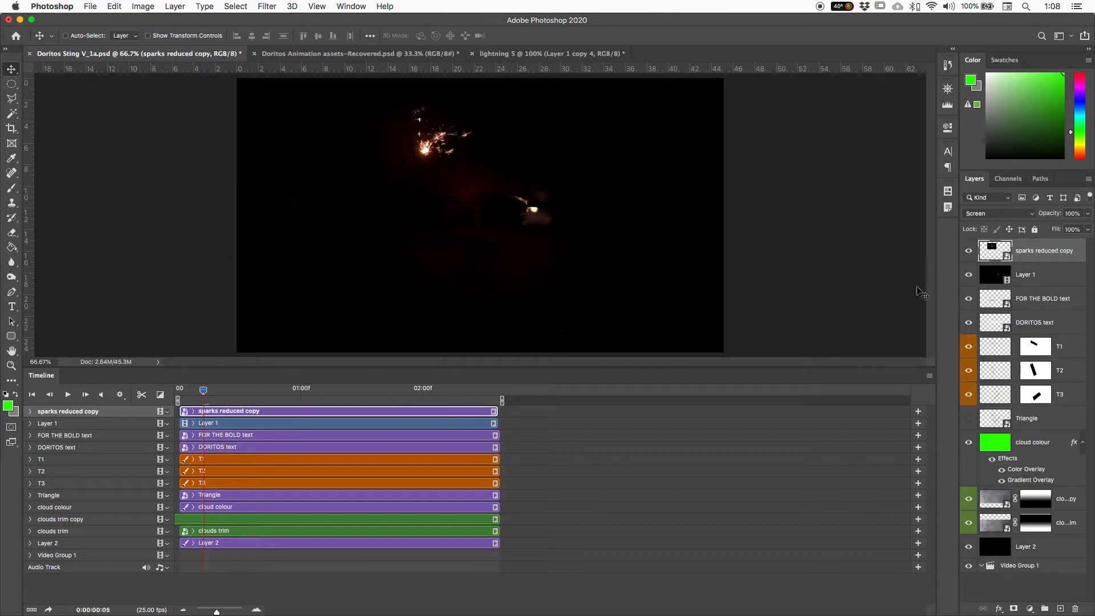
click(968, 276)
click(969, 276)
drag(424, 149, 533, 207)
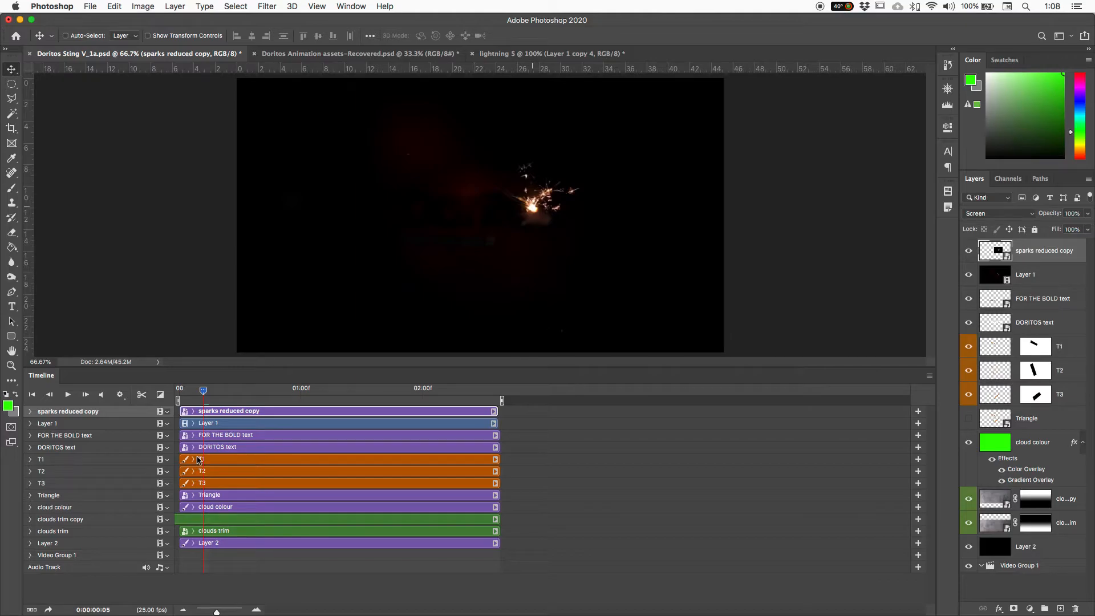
click(30, 412)
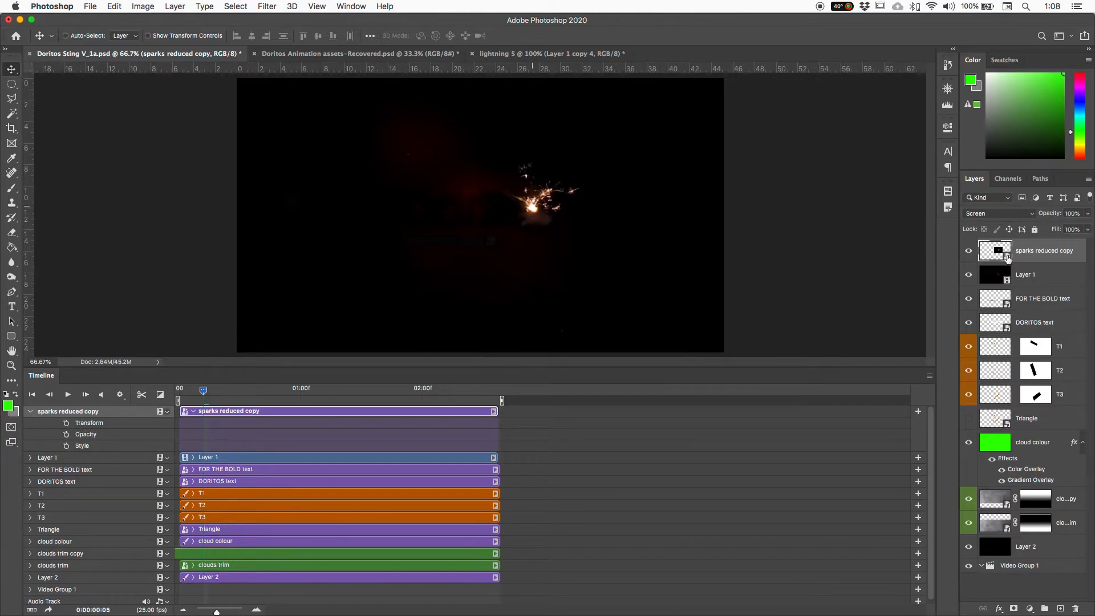
click(66, 423)
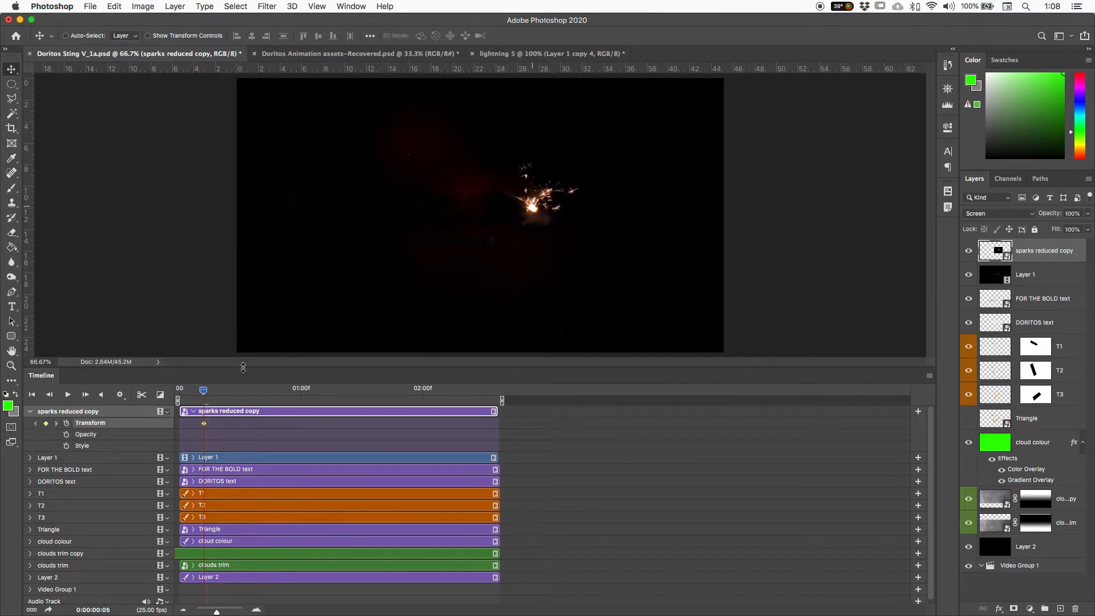
- Hide Layer 1 and keyframe the sparks onto the triangle's upper-left tip at 0:00:00:18
drag(204, 391, 270, 401)
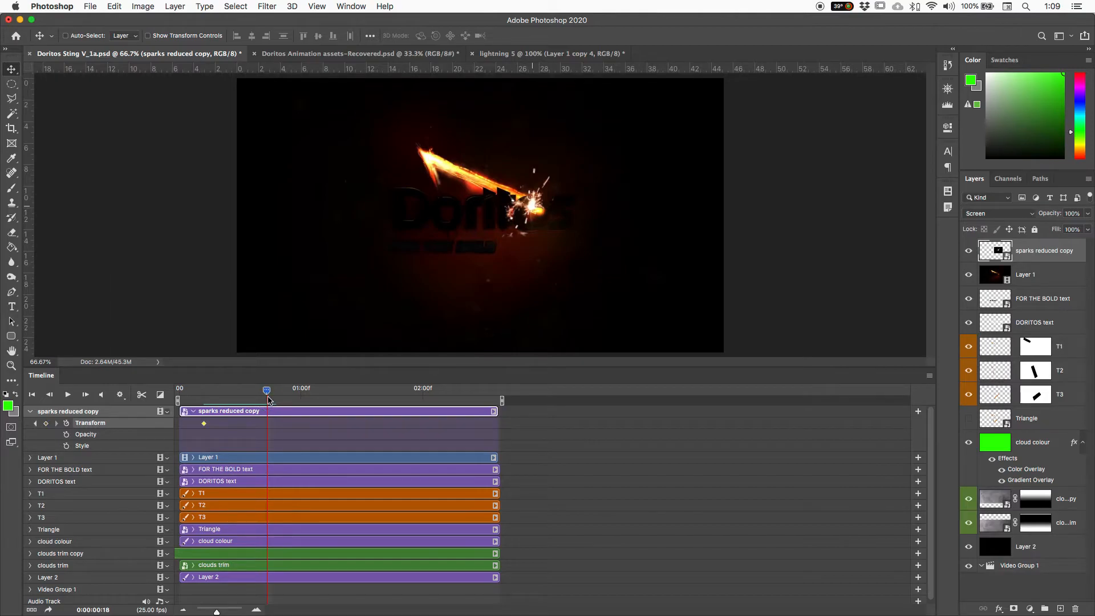
click(970, 278)
click(969, 277)
click(970, 278)
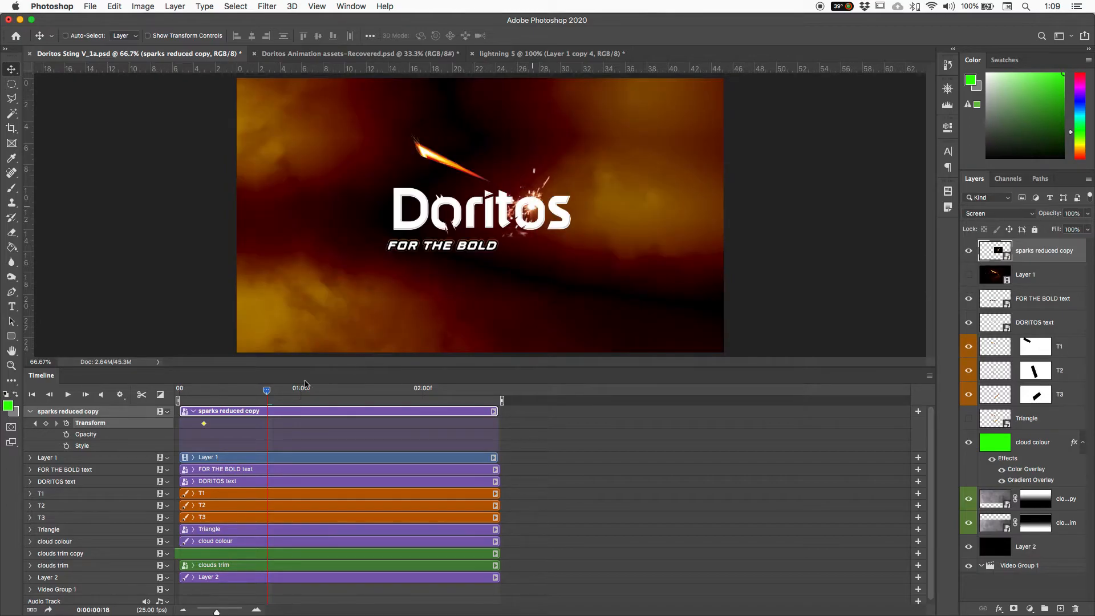
mouse_move(272, 391)
mouse_down()
mouse_move(244, 392)
mouse_move(267, 392)
mouse_up()
drag(527, 211, 421, 149)
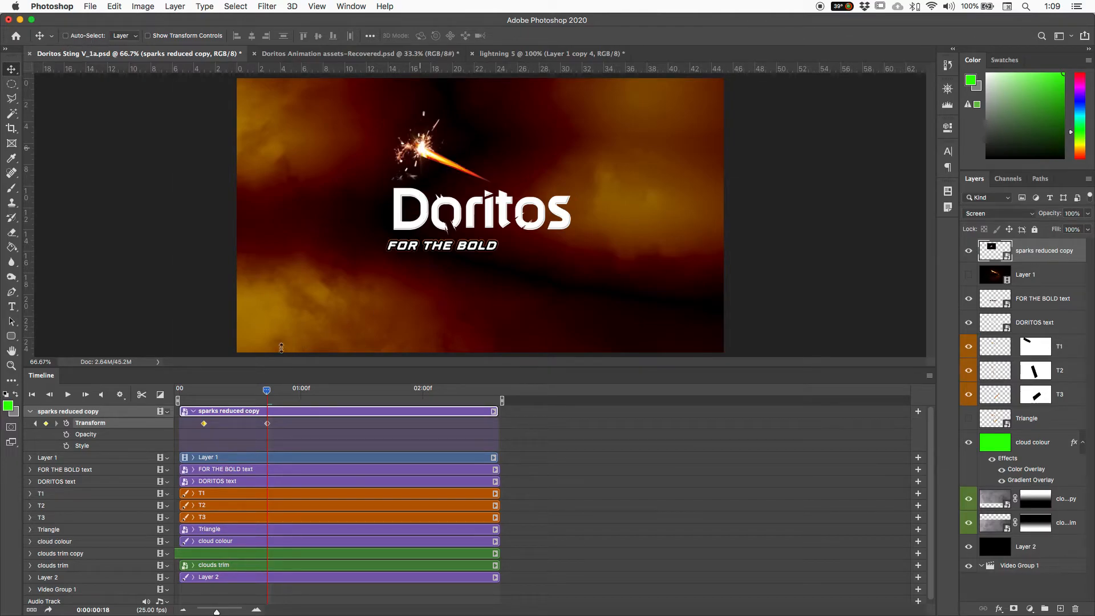
- Add intermediate sparks position keyframes at about 0:00:00:14 and 0:00:00:16, keeping the burst on the leading tip of the first triangle stroke
mouse_move(265, 392)
mouse_down()
mouse_move(209, 397)
mouse_move(249, 404)
mouse_up()
drag(454, 165, 445, 157)
drag(247, 391, 257, 392)
drag(453, 165, 439, 160)
- Keyframe the sparks onto the triangle's lower tip at 0:00:01:08 and at 0:00:01:04
drag(260, 392, 340, 408)
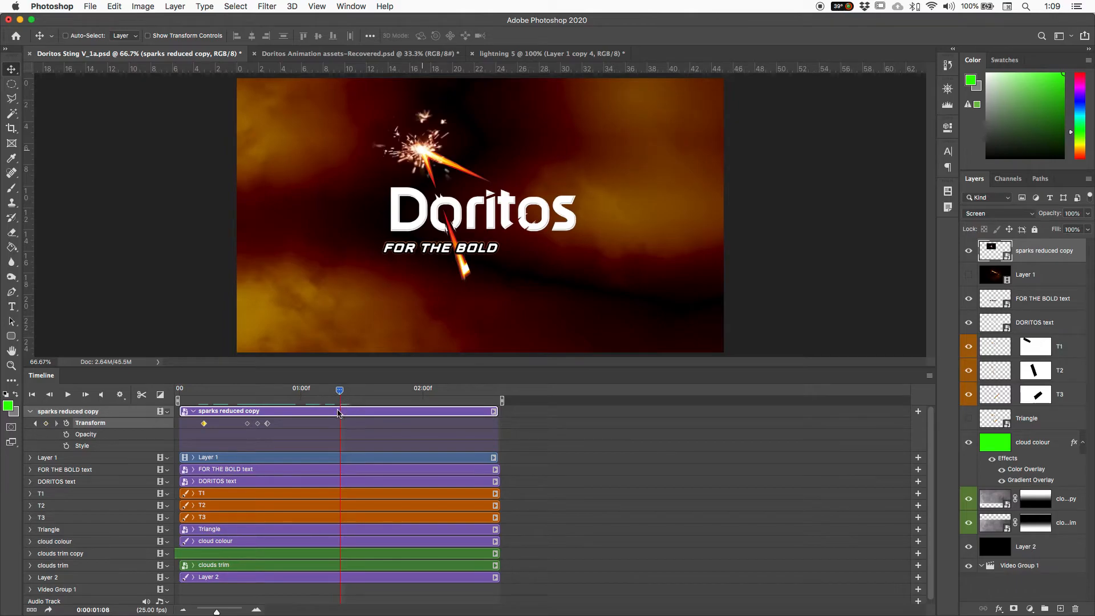
drag(423, 151, 466, 269)
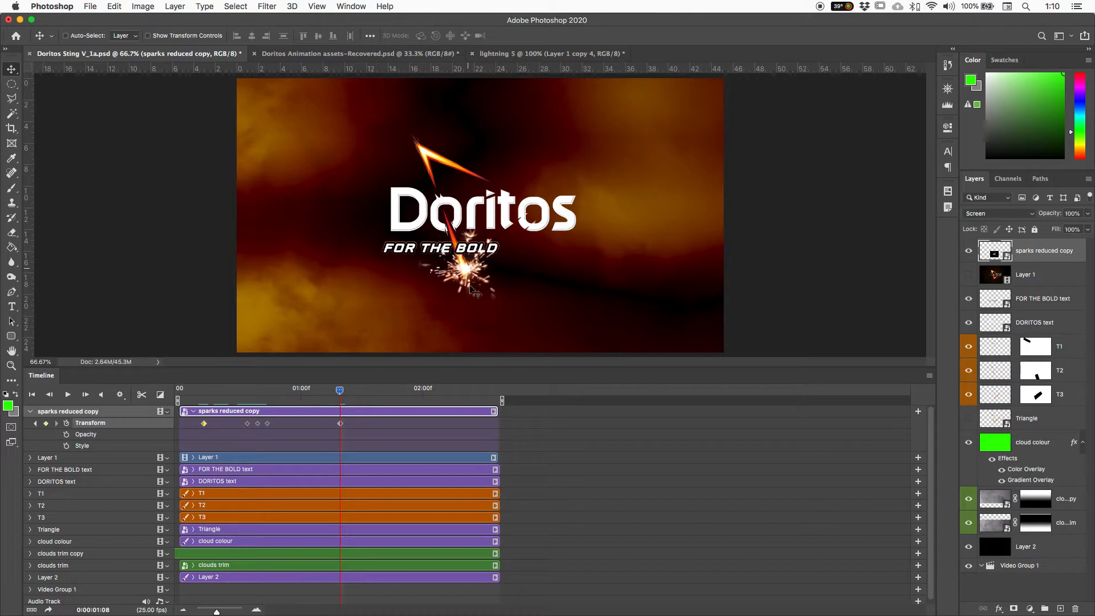
drag(345, 390, 320, 390)
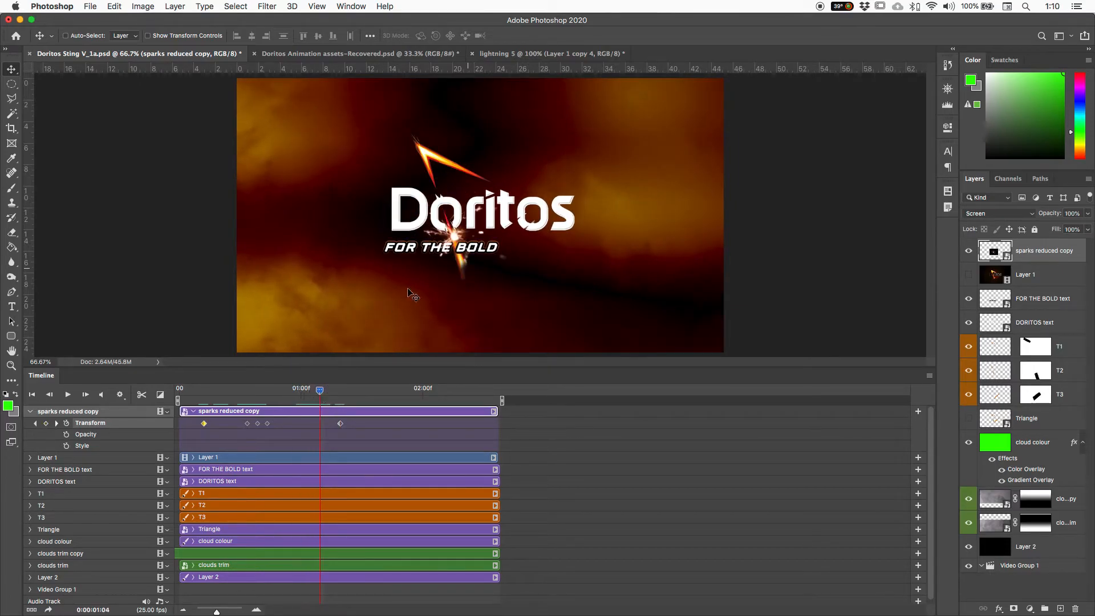
drag(457, 239, 463, 268)
mouse_move(320, 391)
mouse_down()
mouse_move(270, 393)
mouse_move(321, 396)
mouse_up()
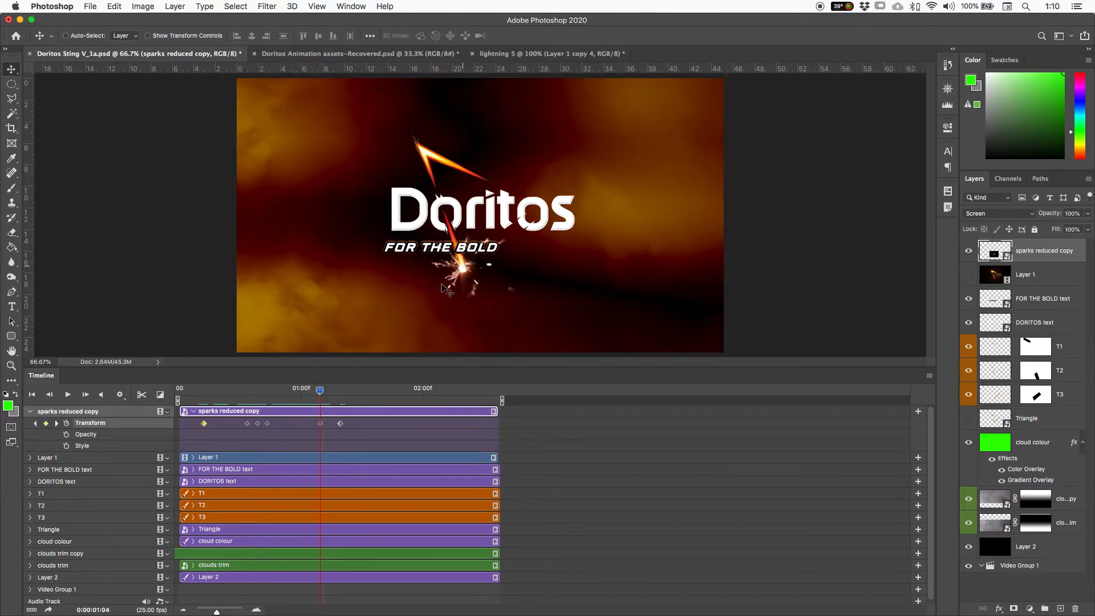
drag(462, 268, 464, 272)
- Keyframe the sparks onto the triangle's right tip, plus an in-between position on the final stroke at 0:00:01:13
drag(323, 395, 388, 391)
drag(463, 270, 534, 215)
click(385, 392)
mouse_move(385, 394)
mouse_down()
mouse_move(343, 392)
mouse_move(364, 393)
mouse_up()
drag(504, 241, 510, 235)
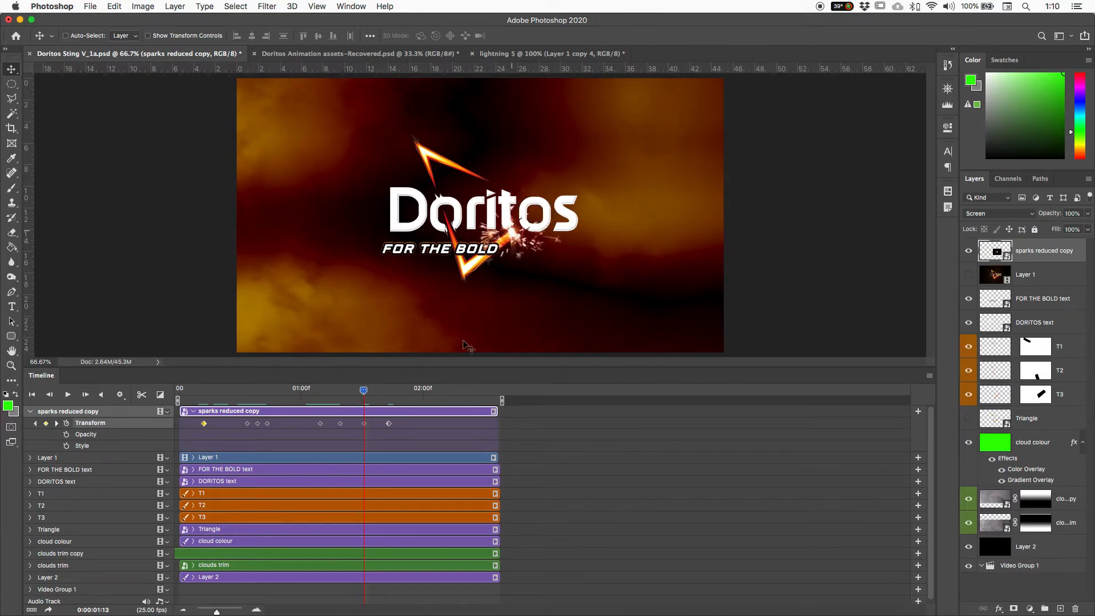
- Add sparks position keyframes near the triangle's right tip at 0:00:01:15 and 0:00:01:16
mouse_move(365, 393)
mouse_down()
mouse_move(392, 392)
mouse_move(375, 394)
mouse_up()
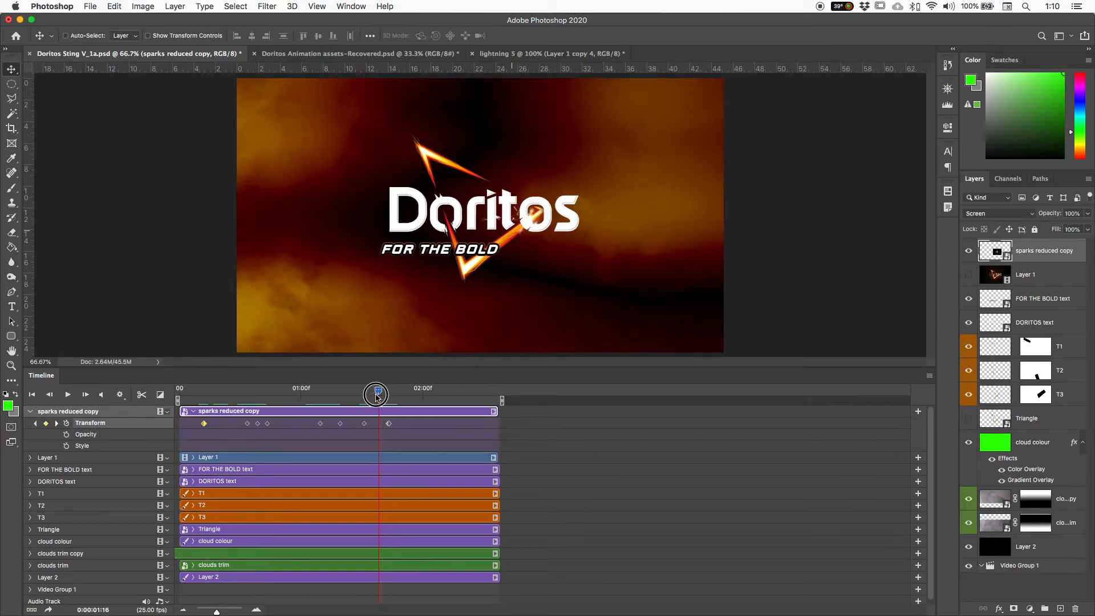
drag(526, 227, 529, 214)
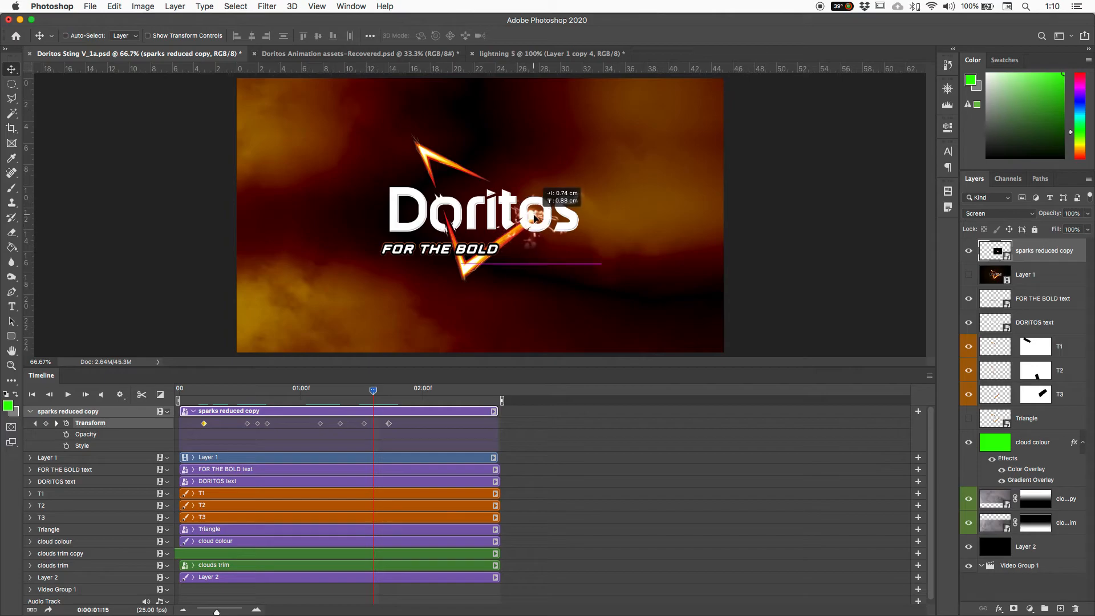
drag(374, 390, 378, 390)
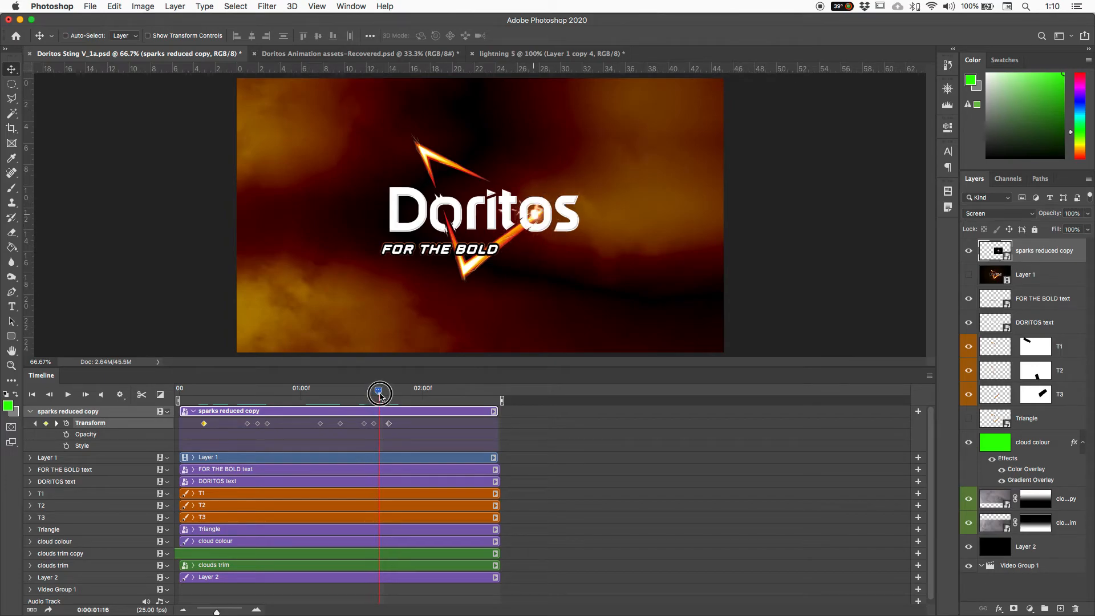
drag(536, 209, 526, 235)
click(383, 390)
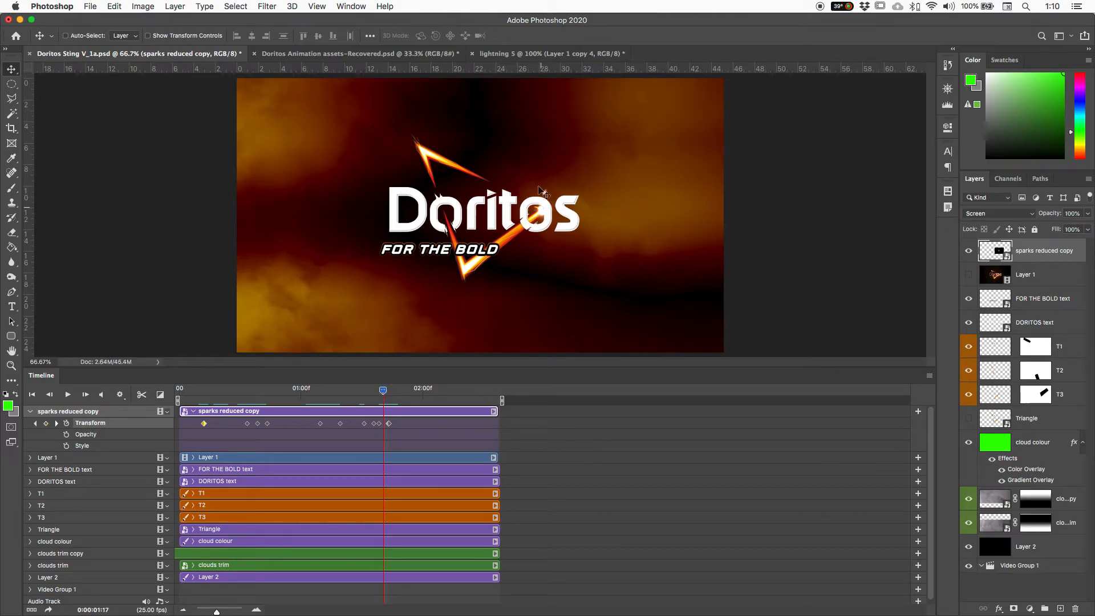
- Enlarge the sparks slightly at the 0:00:01:08 keyframe, keeping the burst on the triangle's lower tip
drag(385, 392, 339, 432)
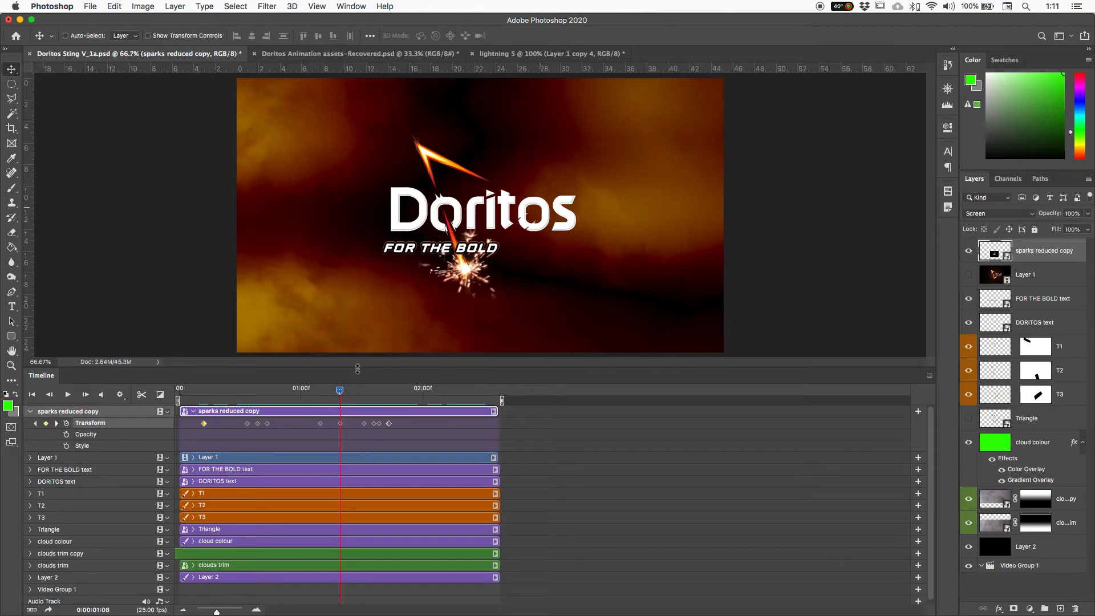
key(super+t)
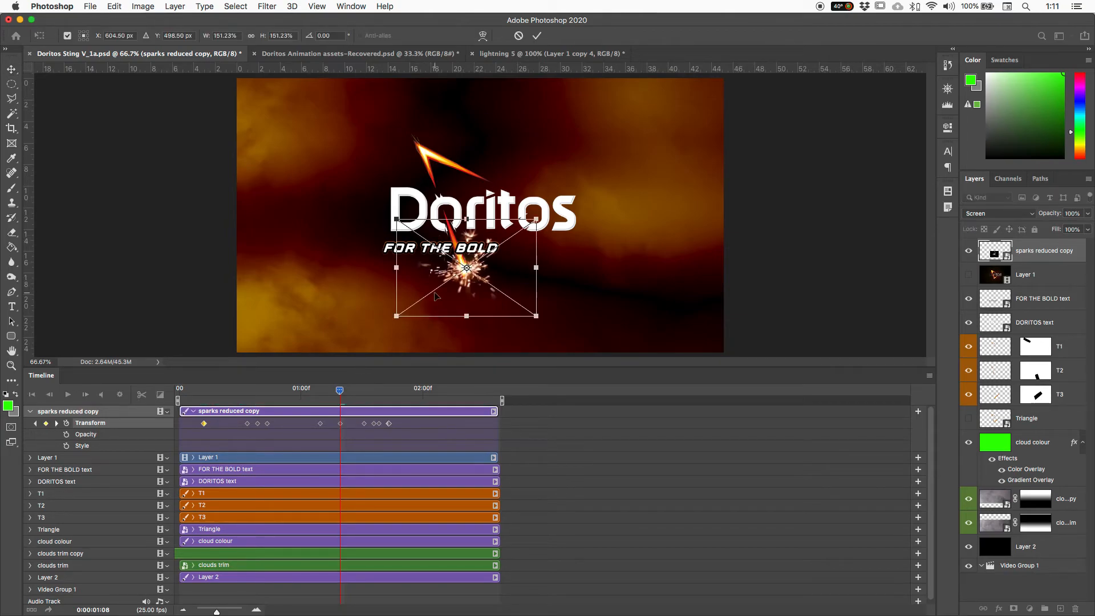
drag(393, 323, 436, 311)
key(Return)
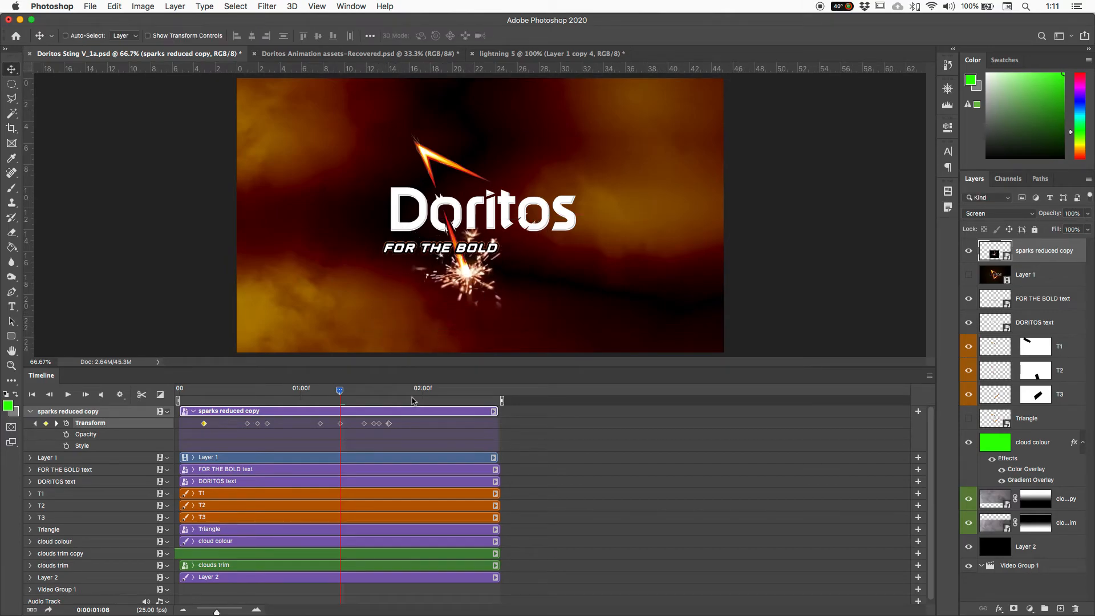
- Scale the sparks to about 172% at the 0:00:00:16 keyframe, keeping the burst on the triangle's upper-left tip
drag(340, 391, 261, 398)
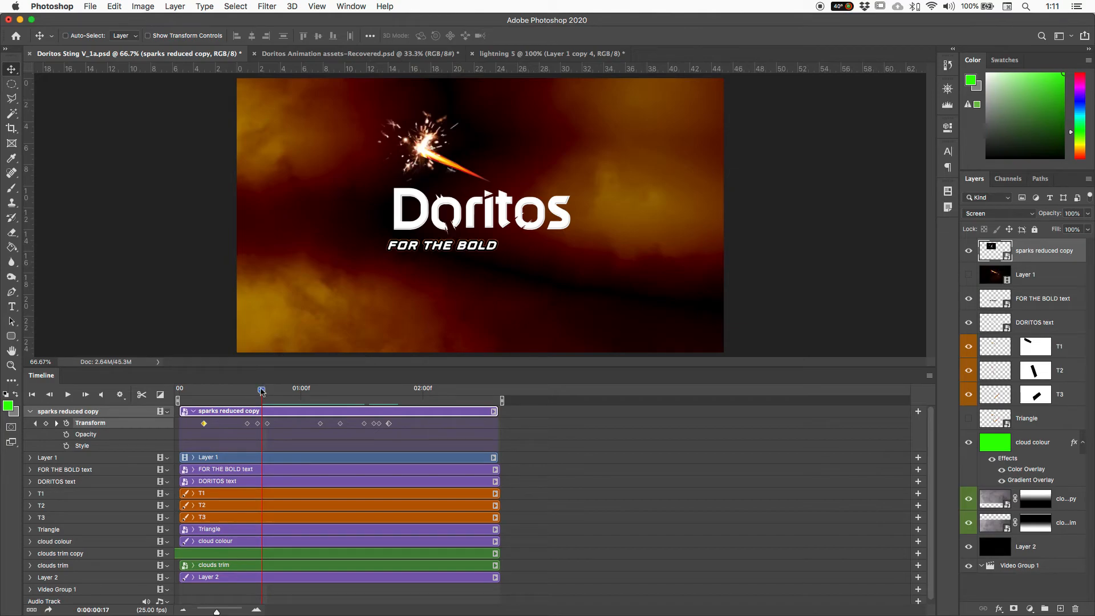
drag(261, 392, 257, 395)
key(cmd+t)
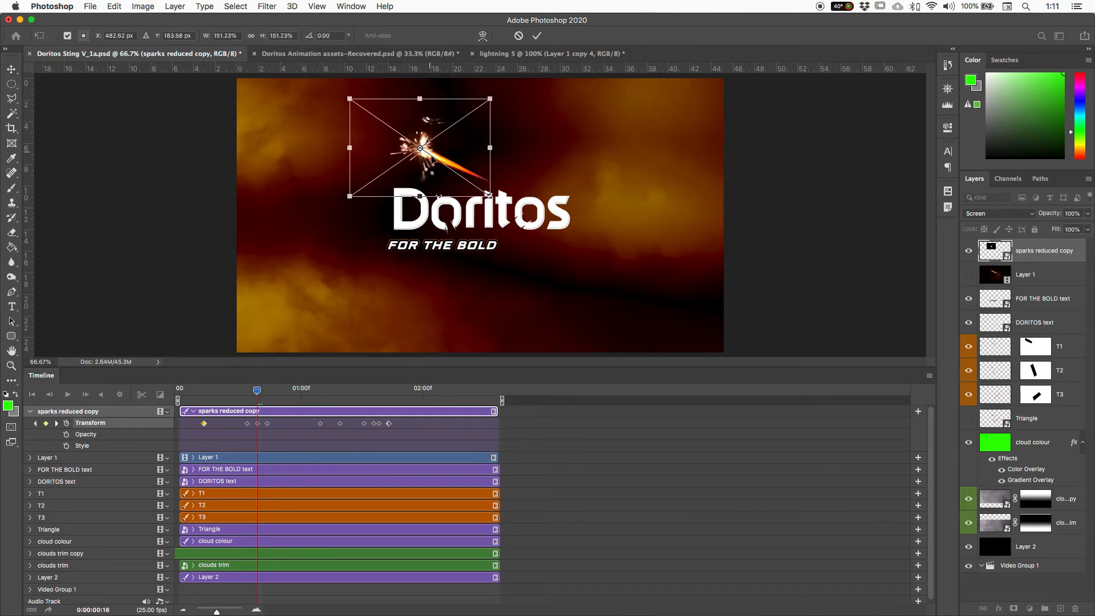
drag(349, 198, 335, 216)
drag(393, 176, 401, 170)
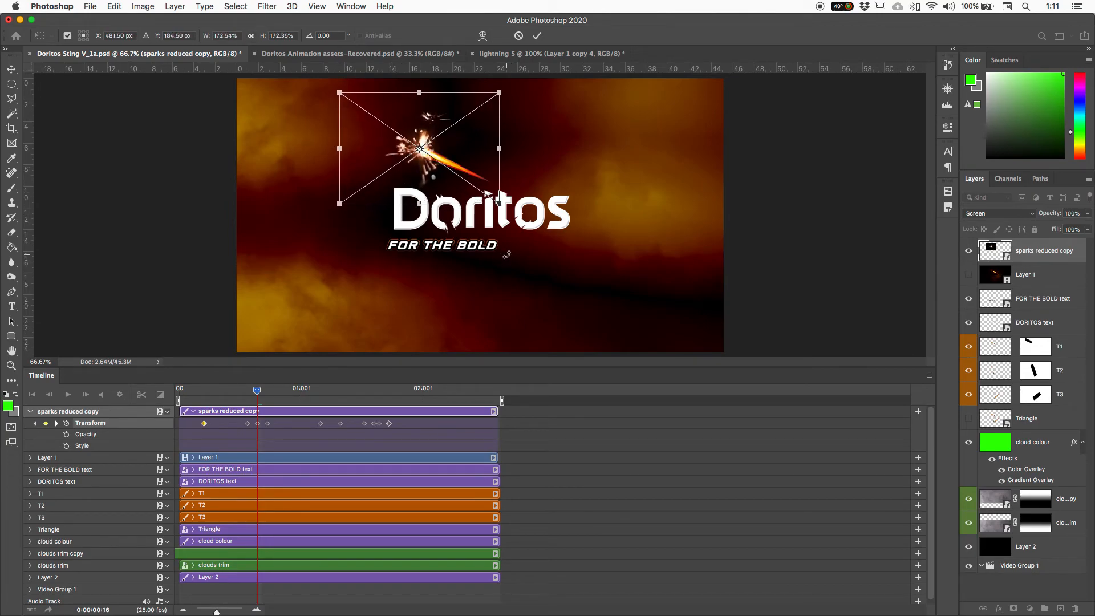
key(Return)
- Scale the sparks to about 198% at the 0:00:00:18 keyframe and recentre the burst on the triangle's upper-left tip
drag(260, 395, 268, 398)
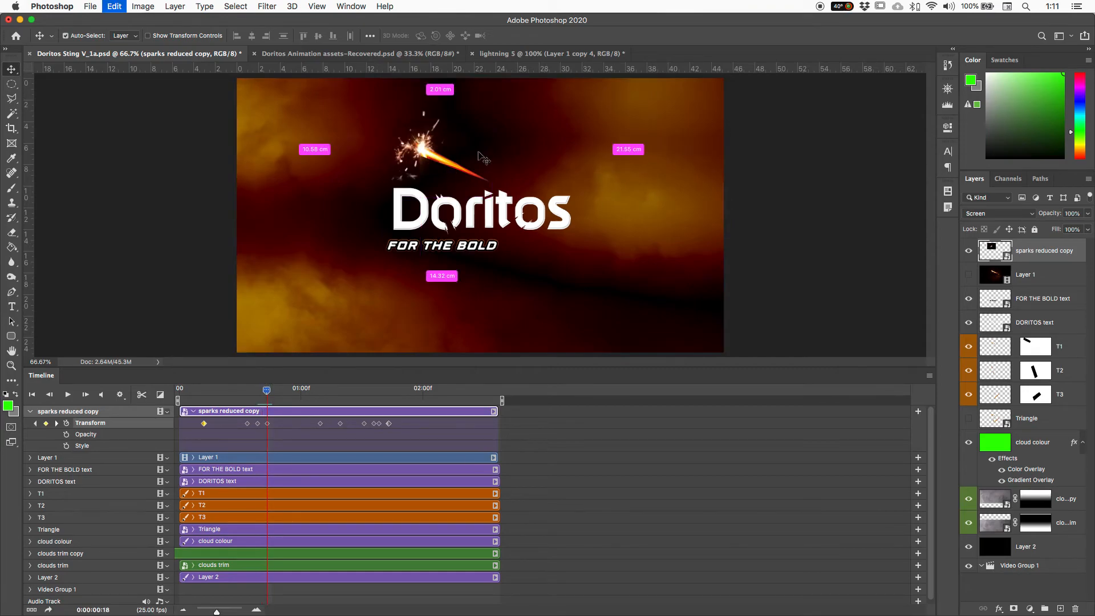
key(super+t)
drag(352, 200, 308, 231)
drag(415, 185, 425, 187)
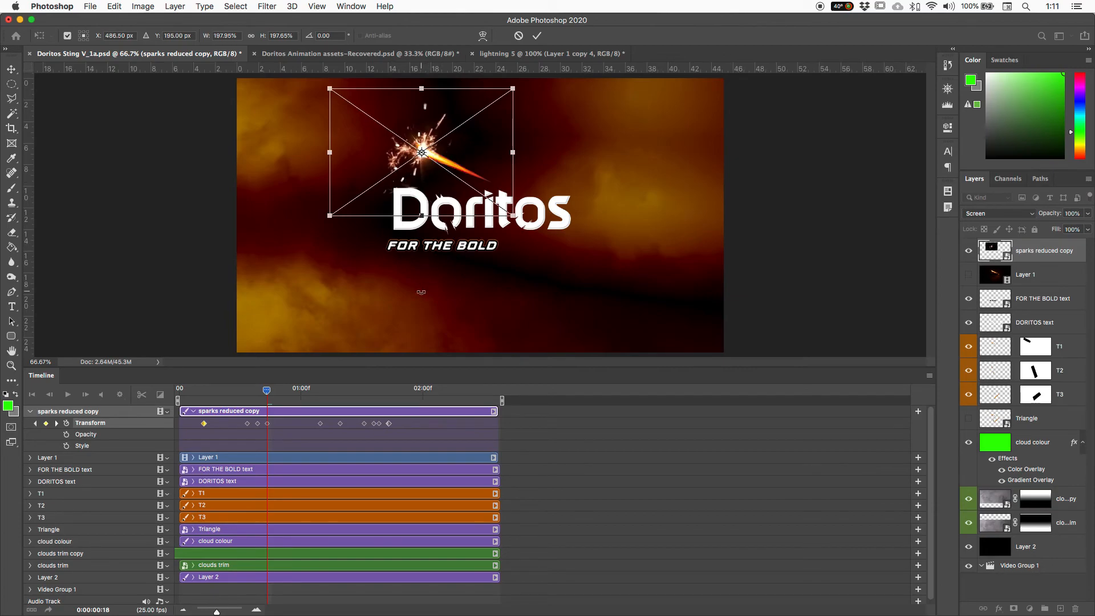
key(Return)
- Hide the sparks layer and review Layer 1's reference footage back to 0:00:01:04, hiding Layer 1 again when finished
drag(268, 391, 381, 403)
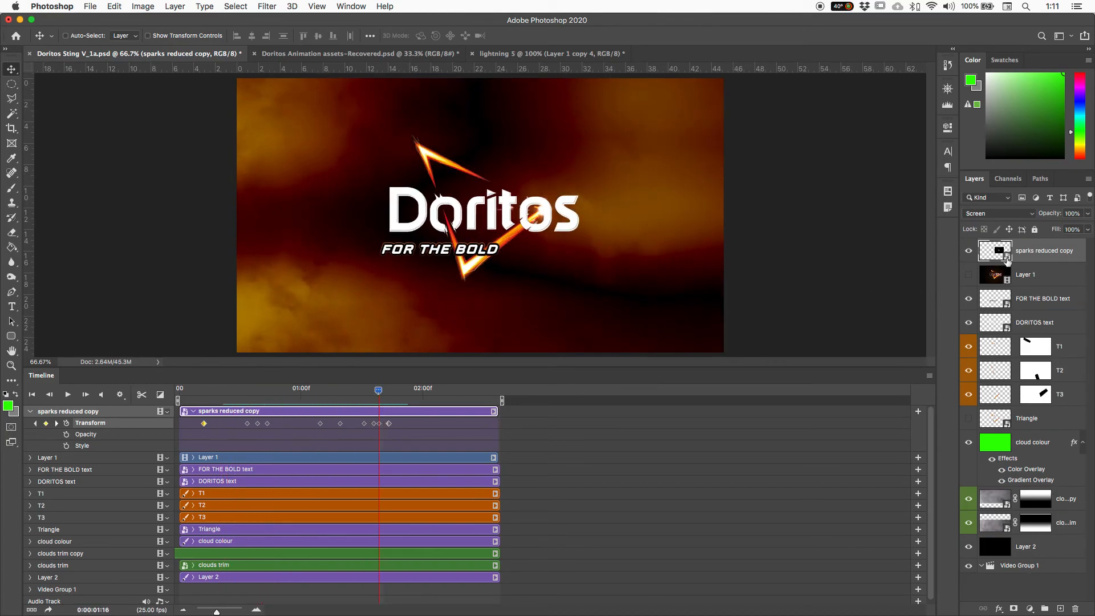
click(969, 251)
click(968, 275)
drag(389, 393, 319, 411)
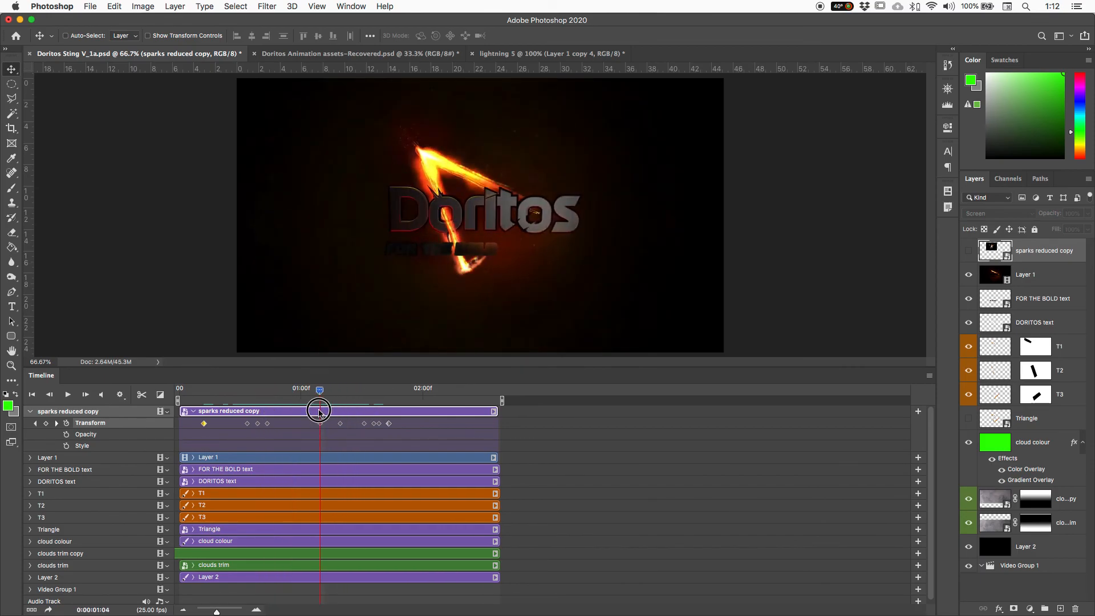
click(970, 276)
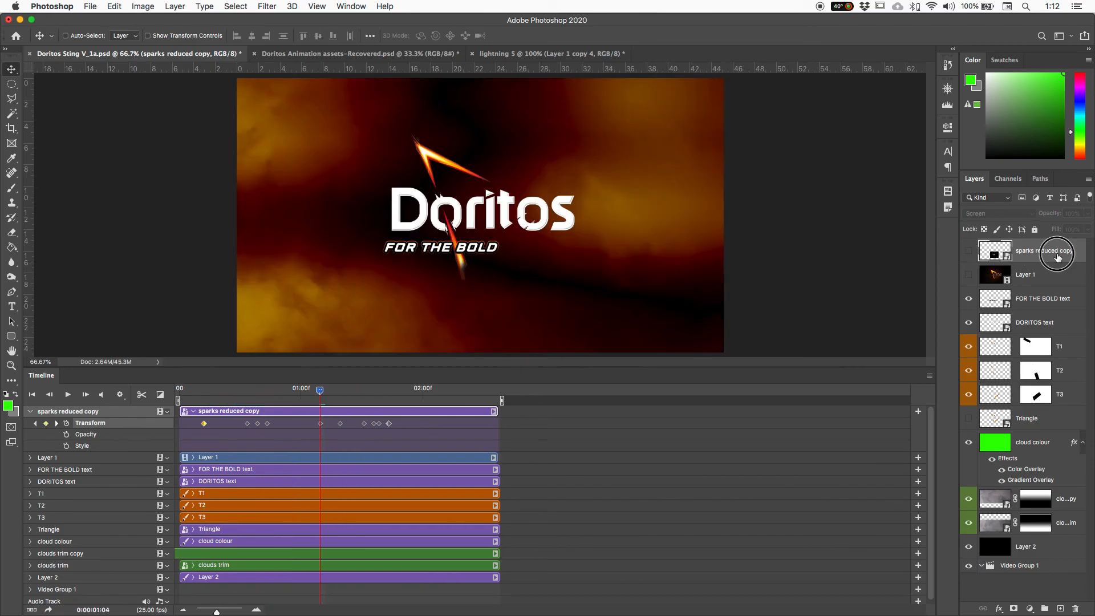
- Place the sparks layer beneath the DORITOS text layer, make it visible and return the playhead to the start
drag(1059, 258, 1035, 318)
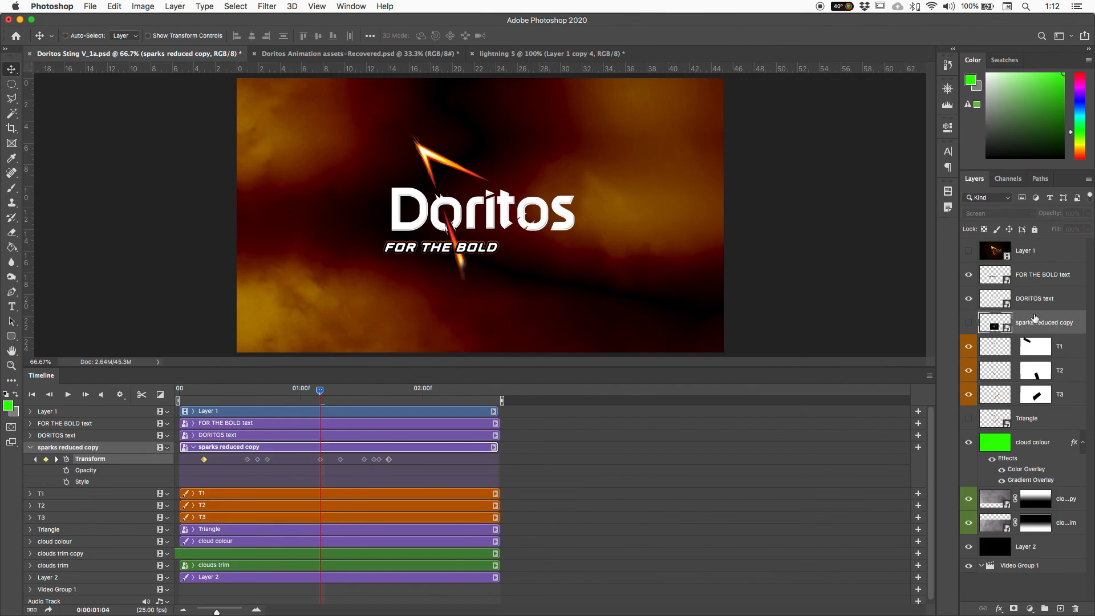
click(970, 323)
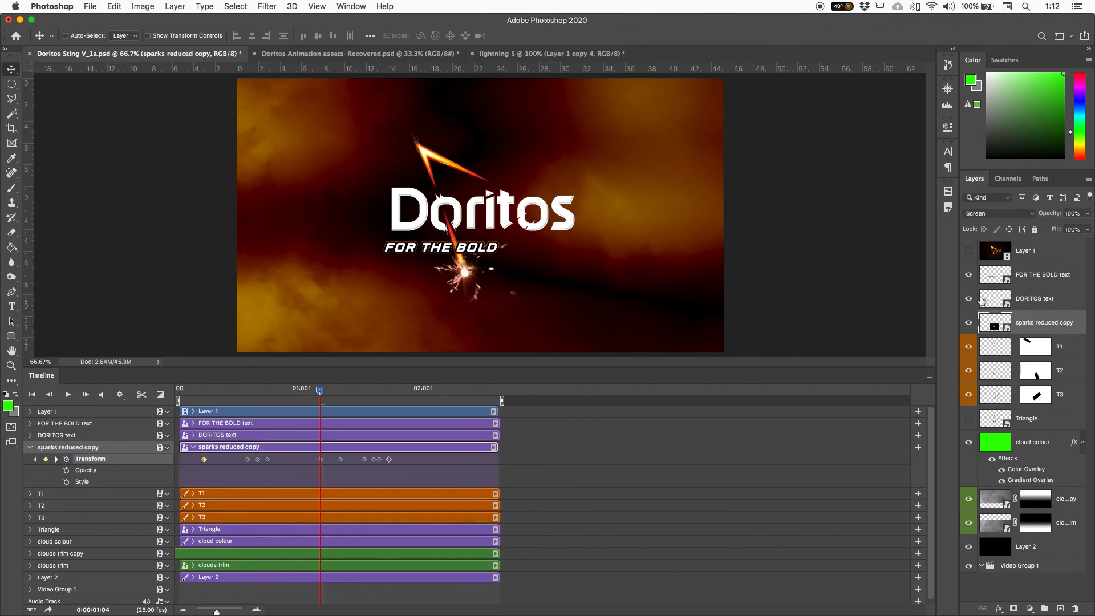
click(969, 299)
drag(320, 391, 178, 395)
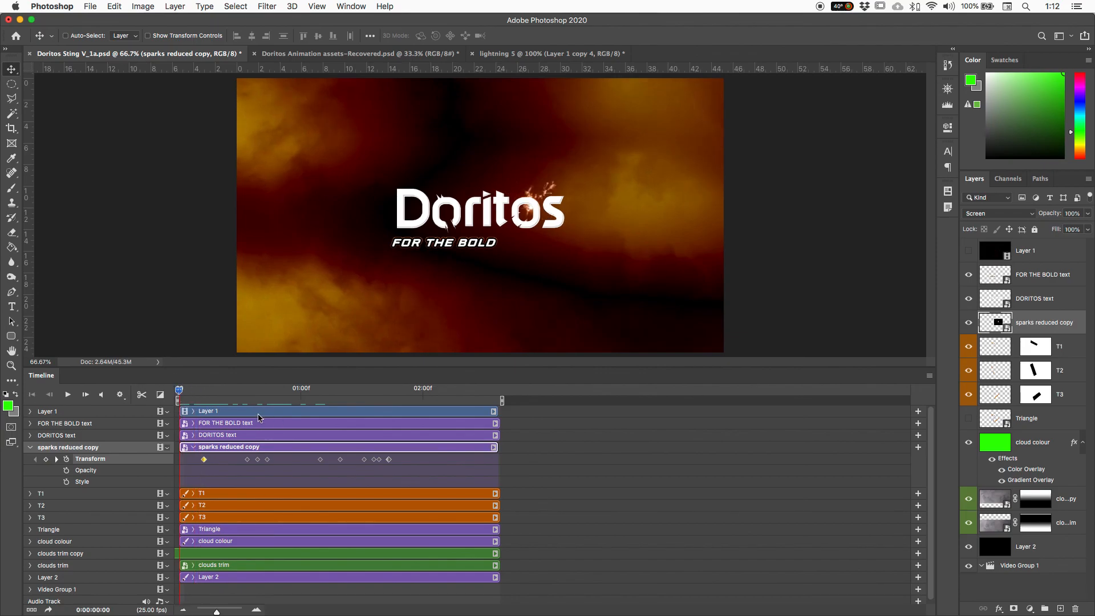